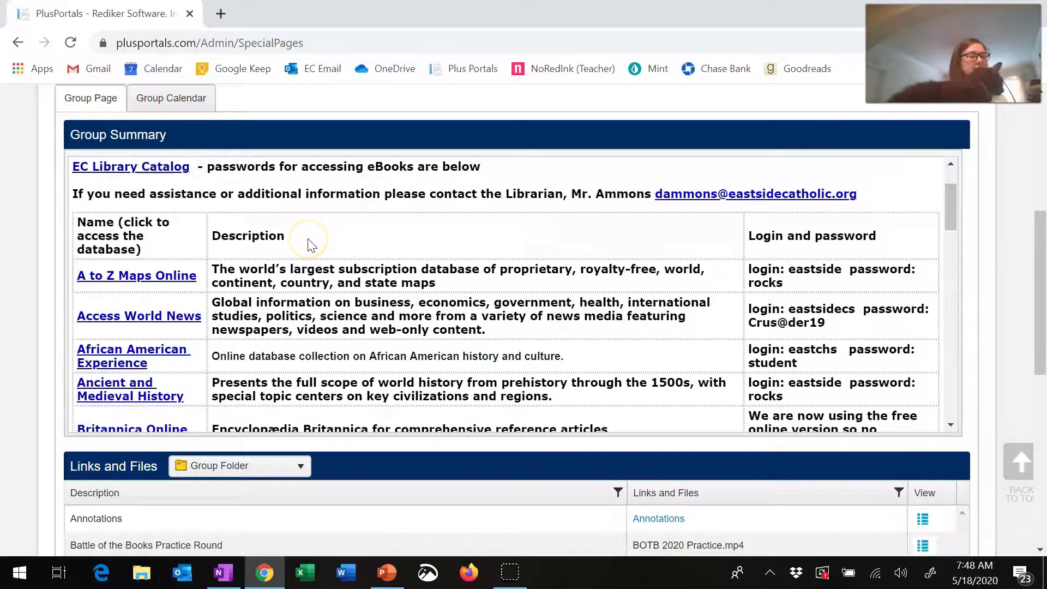
Find ProQuest in the library's list of research databases and open it
{"action": "scroll", "coordinate": [311, 243], "scroll_direction": "down", "scroll_amount": 3}
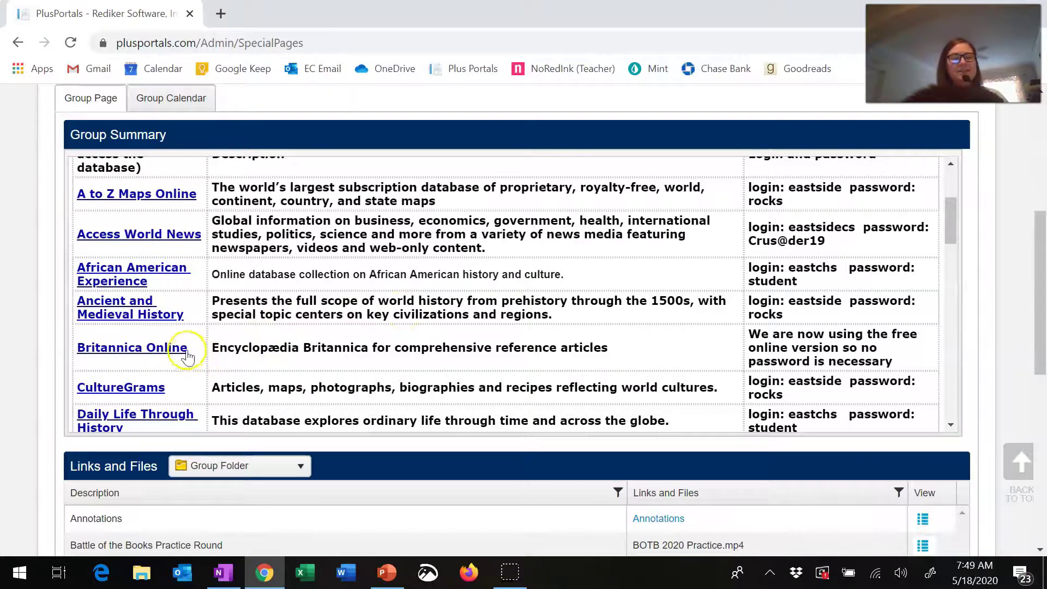
{"action": "scroll", "coordinate": [188, 344], "scroll_direction": "down", "scroll_amount": 3}
{"action": "scroll", "coordinate": [182, 308], "scroll_direction": "up", "scroll_amount": 1}
{"action": "scroll", "coordinate": [183, 305], "scroll_direction": "down", "scroll_amount": 4}
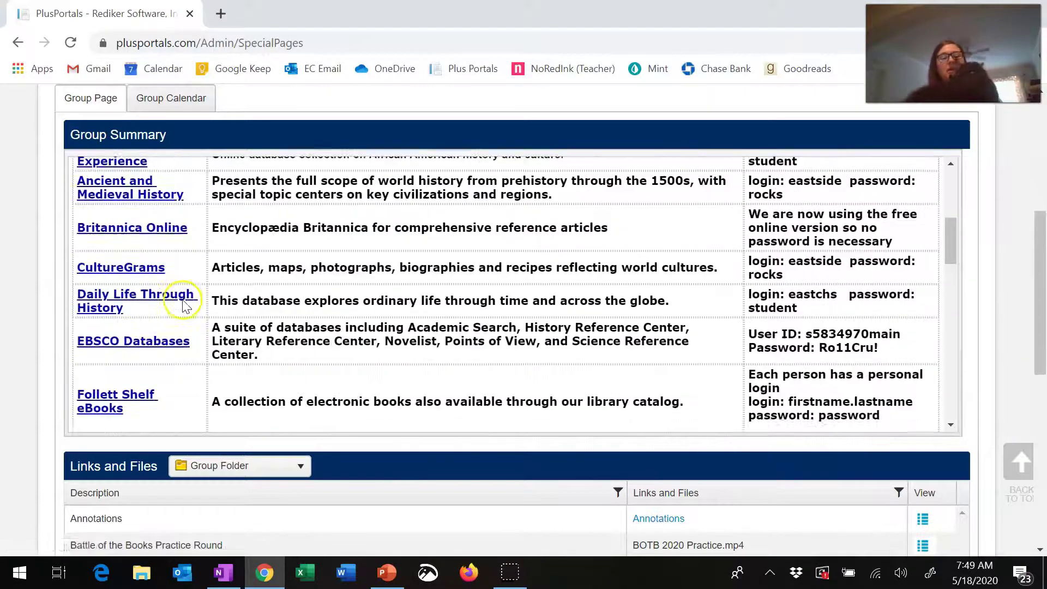
{"action": "scroll", "coordinate": [173, 292], "scroll_direction": "up", "scroll_amount": 1}
{"action": "scroll", "coordinate": [170, 292], "scroll_direction": "down", "scroll_amount": 5}
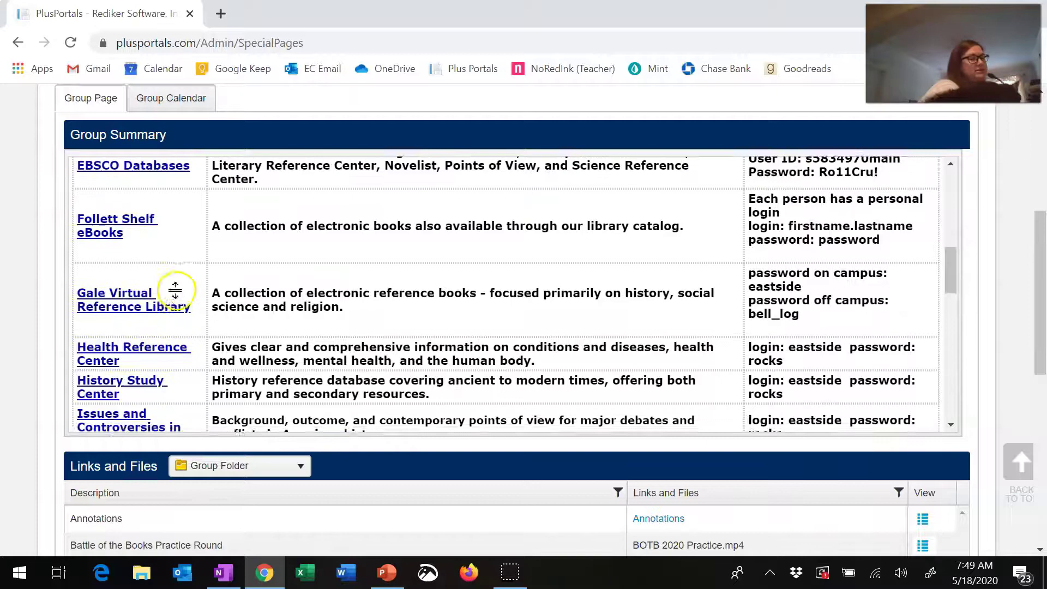
{"action": "scroll", "coordinate": [164, 298], "scroll_direction": "down", "scroll_amount": 5}
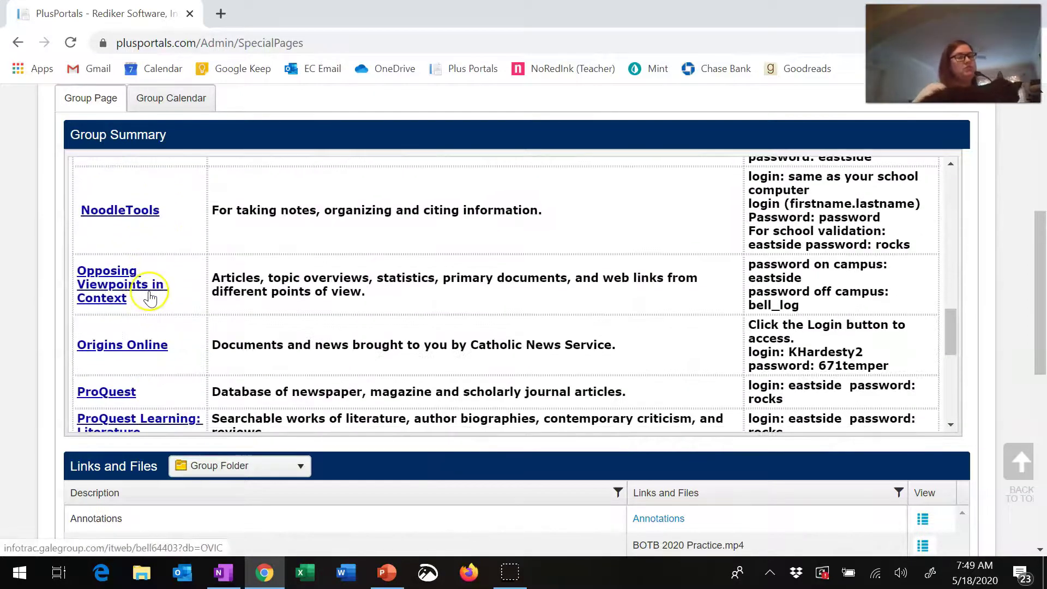
{"action": "left_click", "coordinate": [119, 235]}
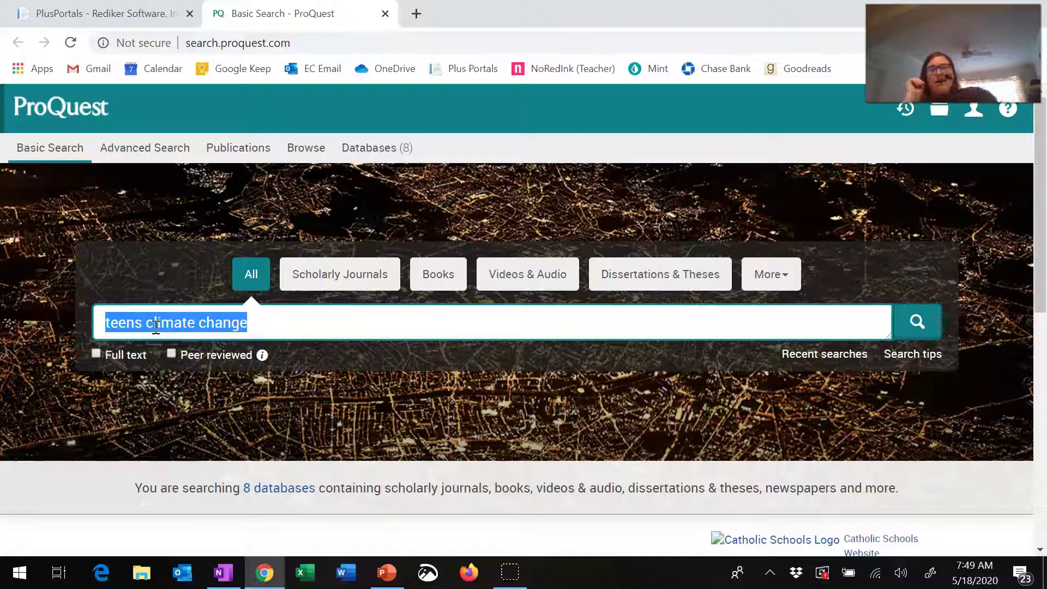
Limit the search to full text and search for the exact phrase "teens climate change" in quotation marks
{"action": "left_click", "coordinate": [96, 353]}
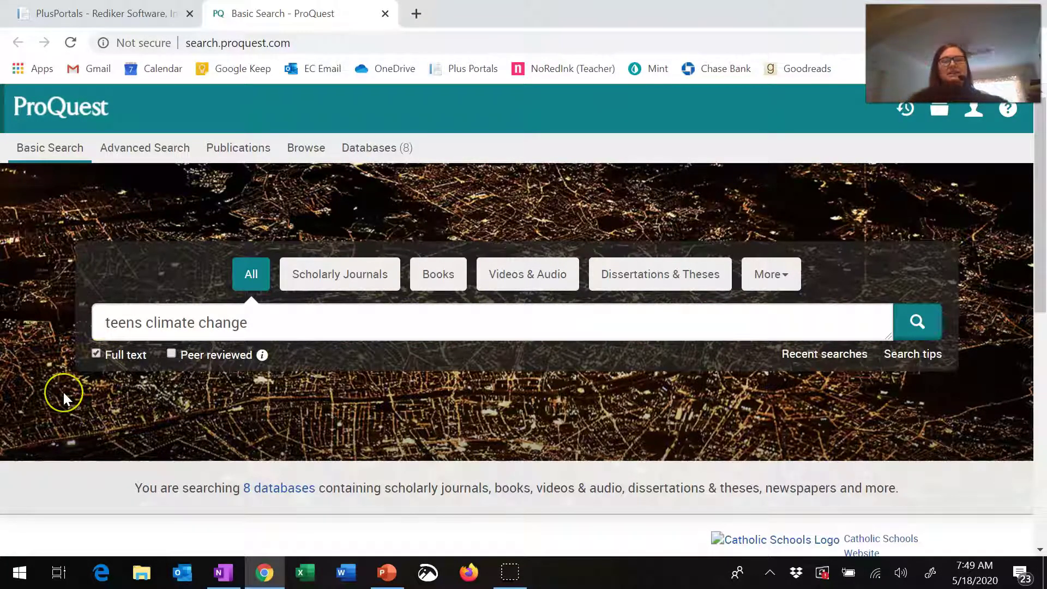
{"action": "triple_click", "coordinate": [308, 325]}
{"action": "left_click", "coordinate": [308, 325]}
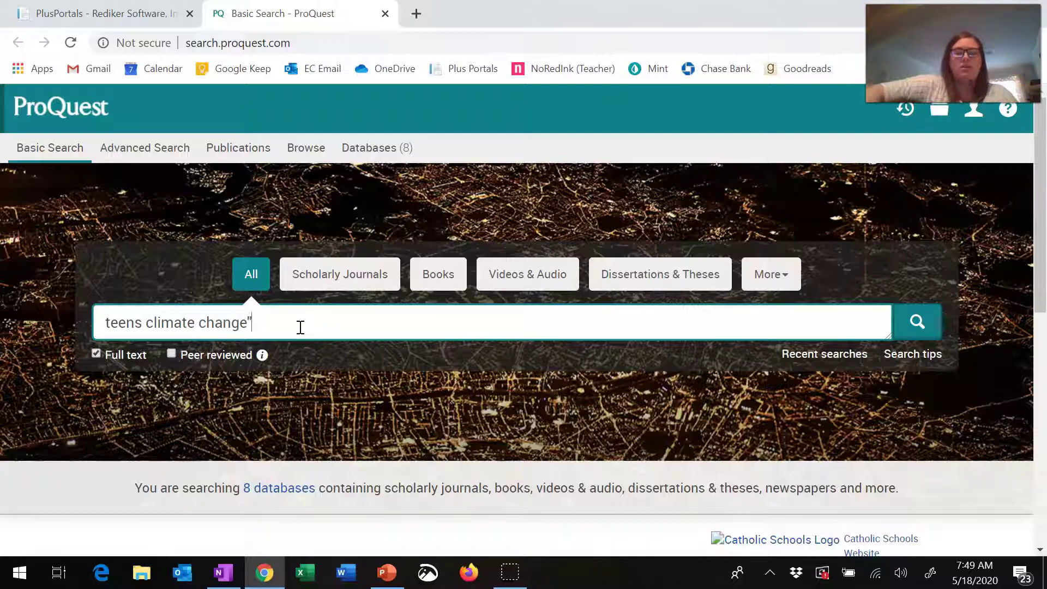
{"action": "left_click", "coordinate": [109, 324]}
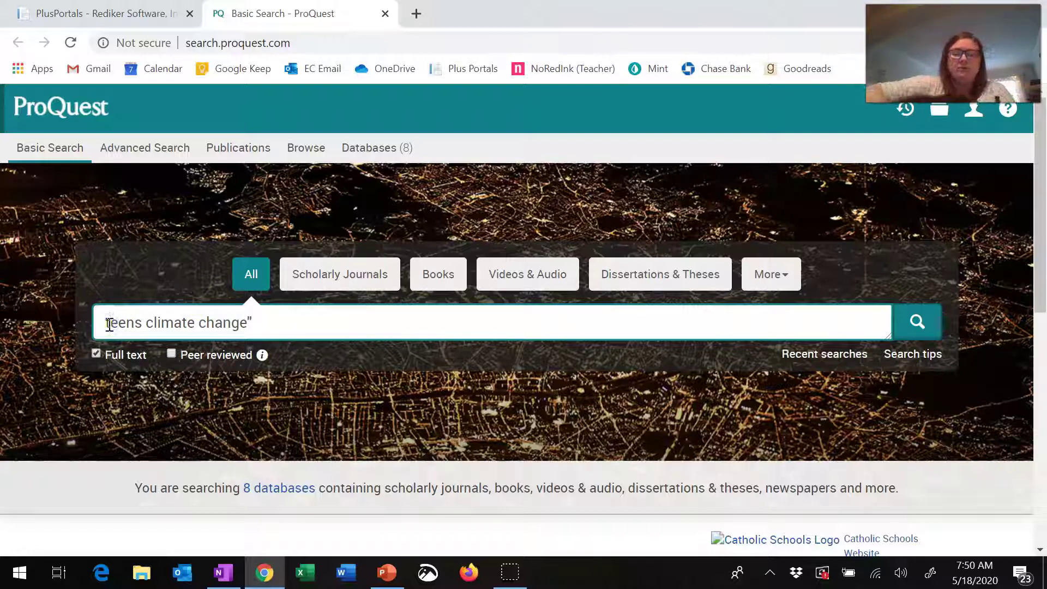
{"action": "type", "text": "\""}
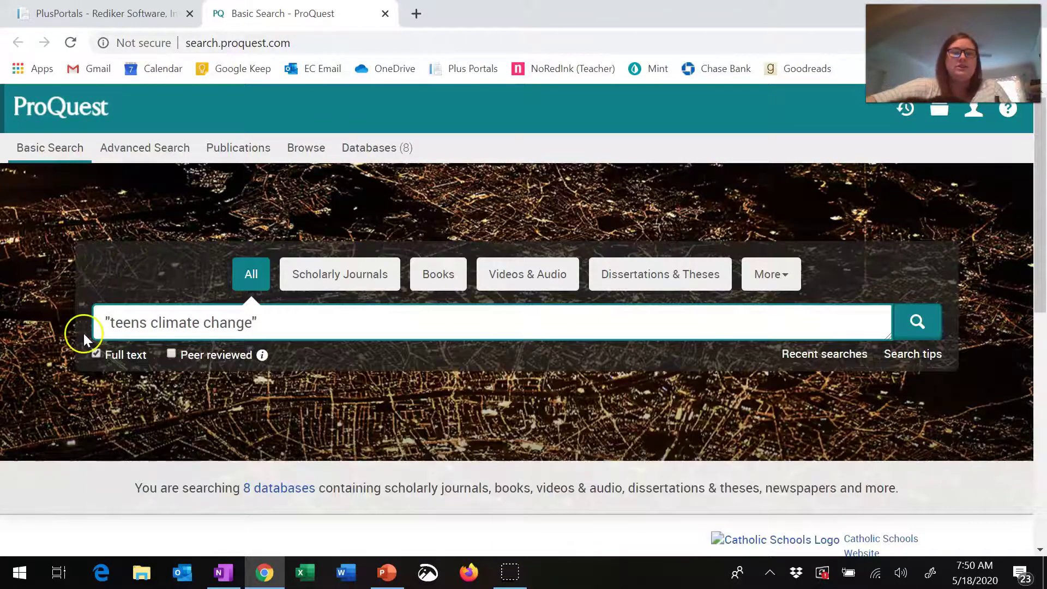
{"action": "left_click", "coordinate": [917, 323]}
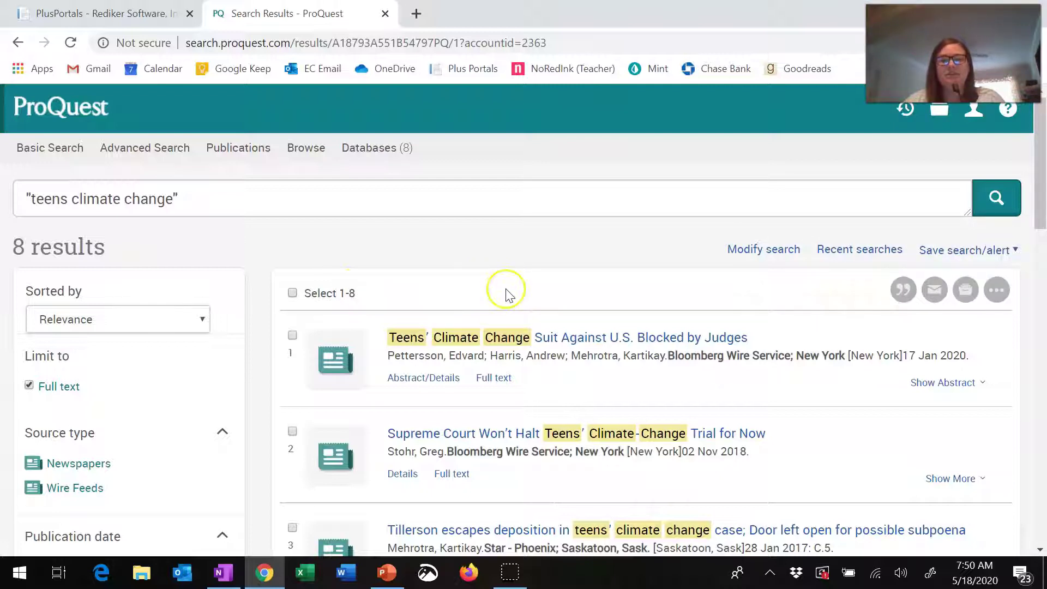
Open the article "Teens' Climate Change Suit Against U.S. Blocked by Judges" and examine its abstract, full text and word count
{"action": "left_click", "coordinate": [588, 338]}
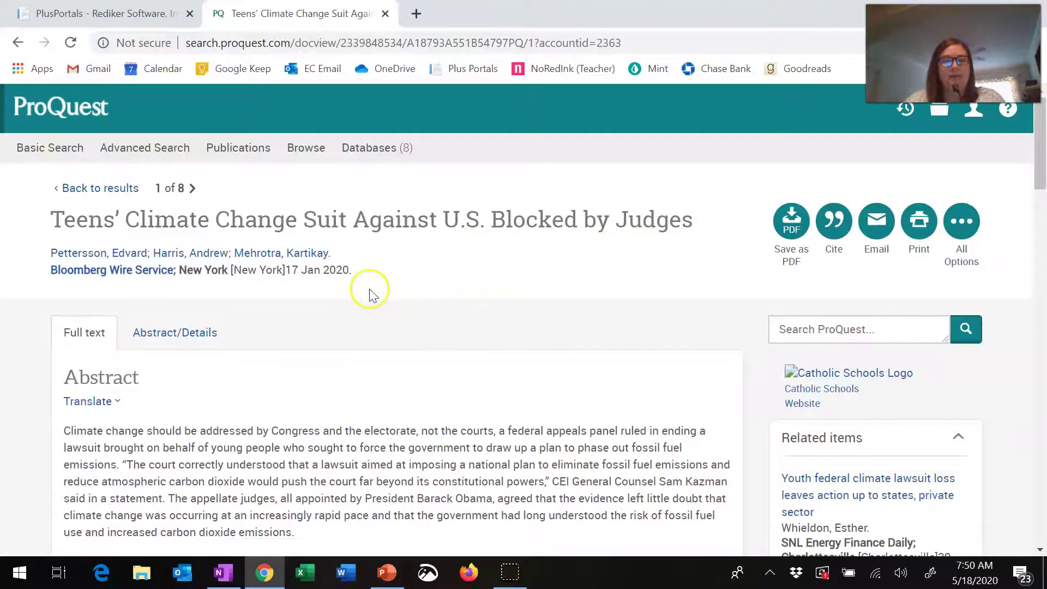
{"action": "scroll", "coordinate": [319, 321], "scroll_direction": "down", "scroll_amount": 2}
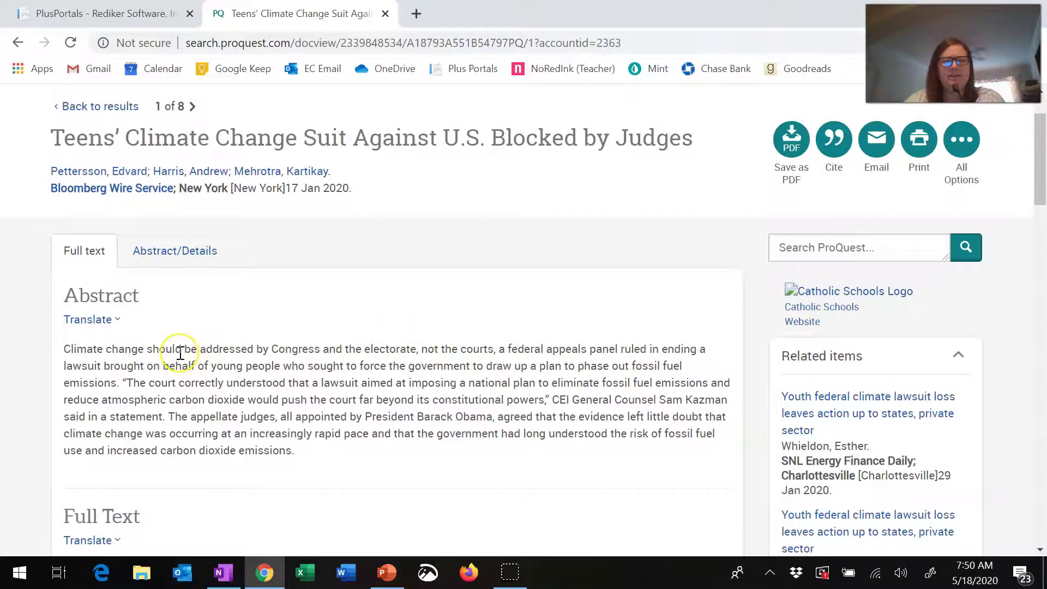
{"action": "scroll", "coordinate": [250, 349], "scroll_direction": "down", "scroll_amount": 3}
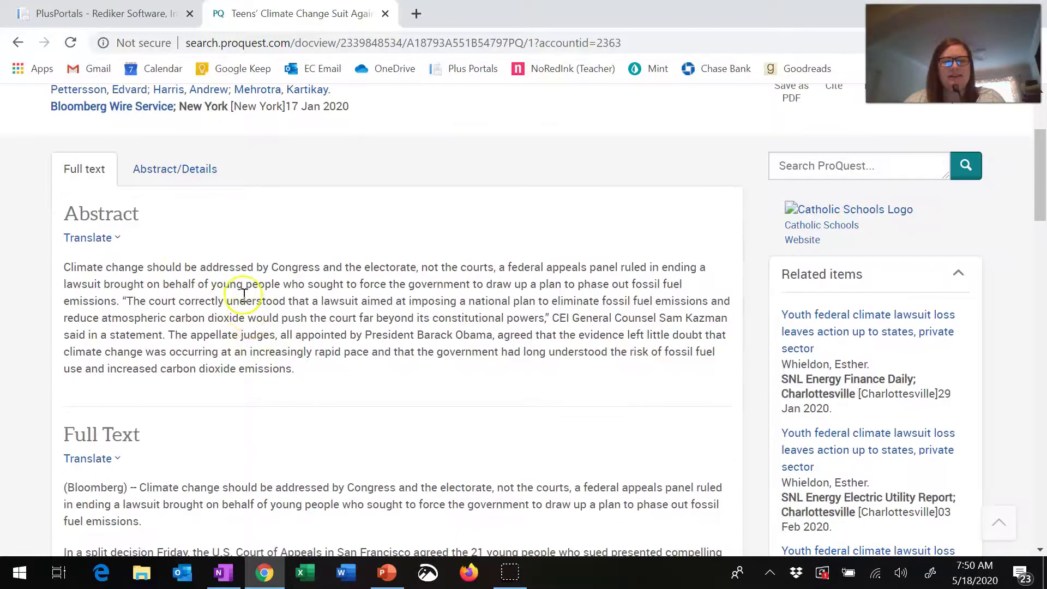
{"action": "scroll", "coordinate": [235, 289], "scroll_direction": "down", "scroll_amount": 6}
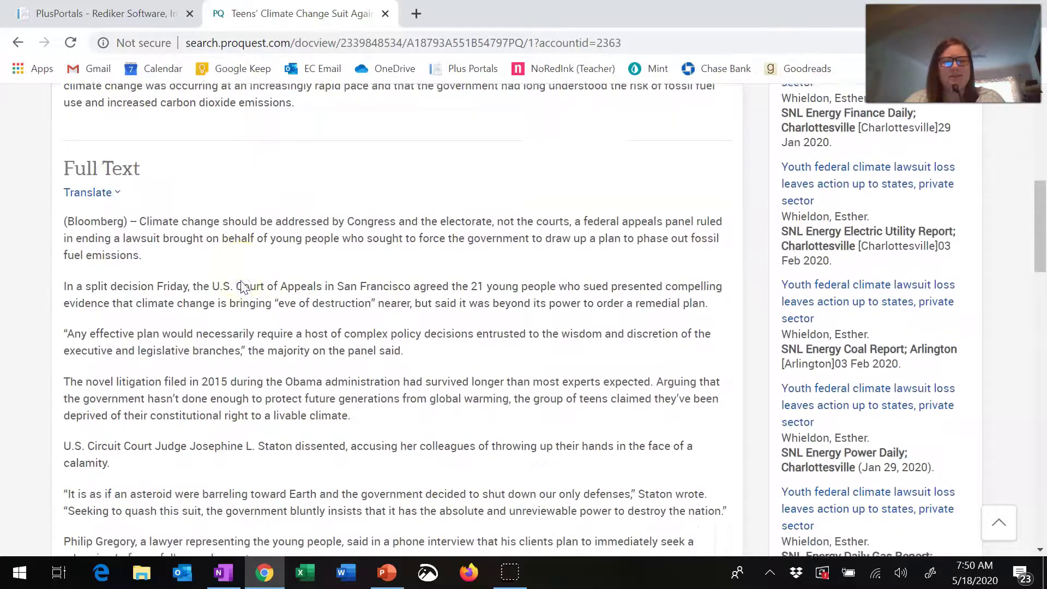
{"action": "scroll", "coordinate": [243, 287], "scroll_direction": "down", "scroll_amount": 15}
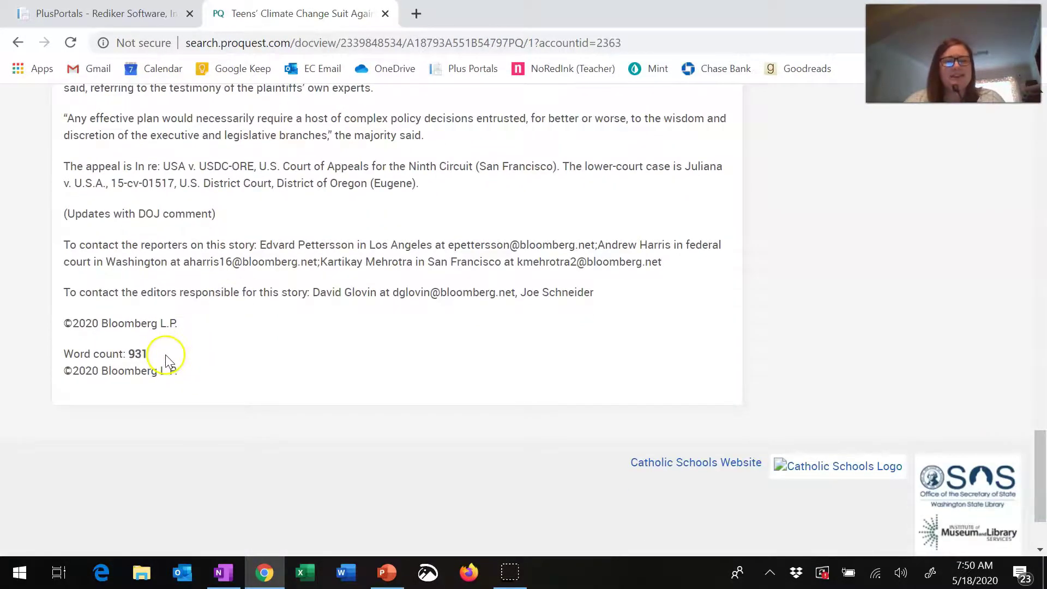
{"action": "scroll", "coordinate": [216, 339], "scroll_direction": "up", "scroll_amount": 6}
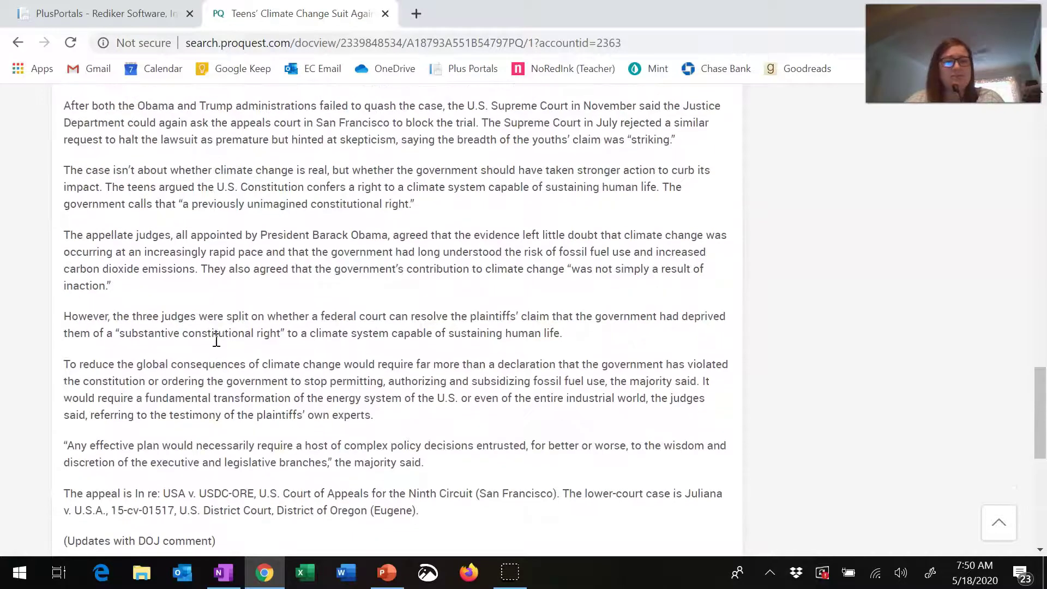
{"action": "scroll", "coordinate": [252, 326], "scroll_direction": "up", "scroll_amount": 5}
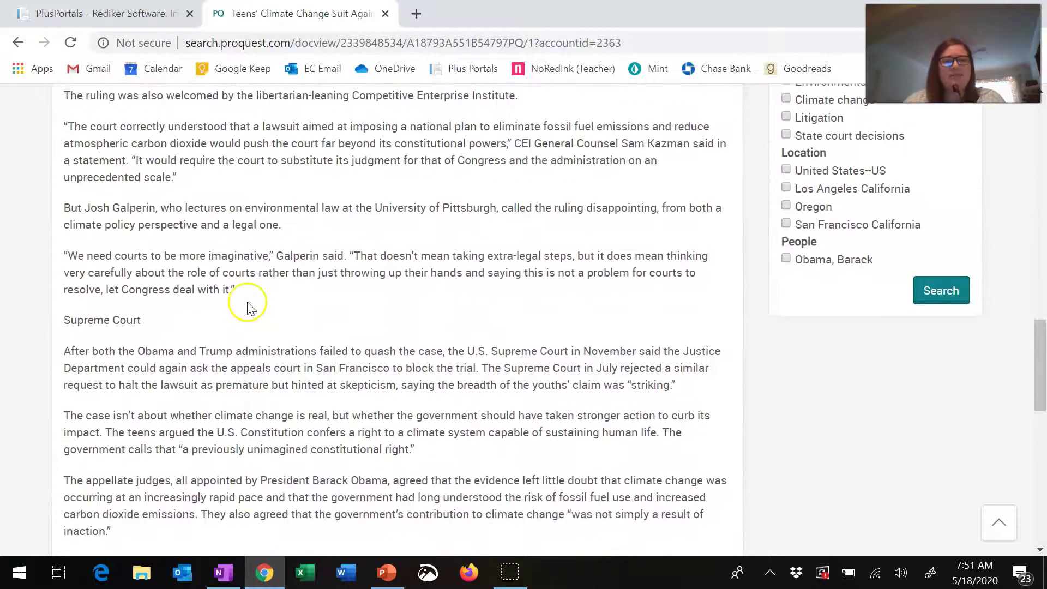
{"action": "scroll", "coordinate": [251, 307], "scroll_direction": "up", "scroll_amount": 10}
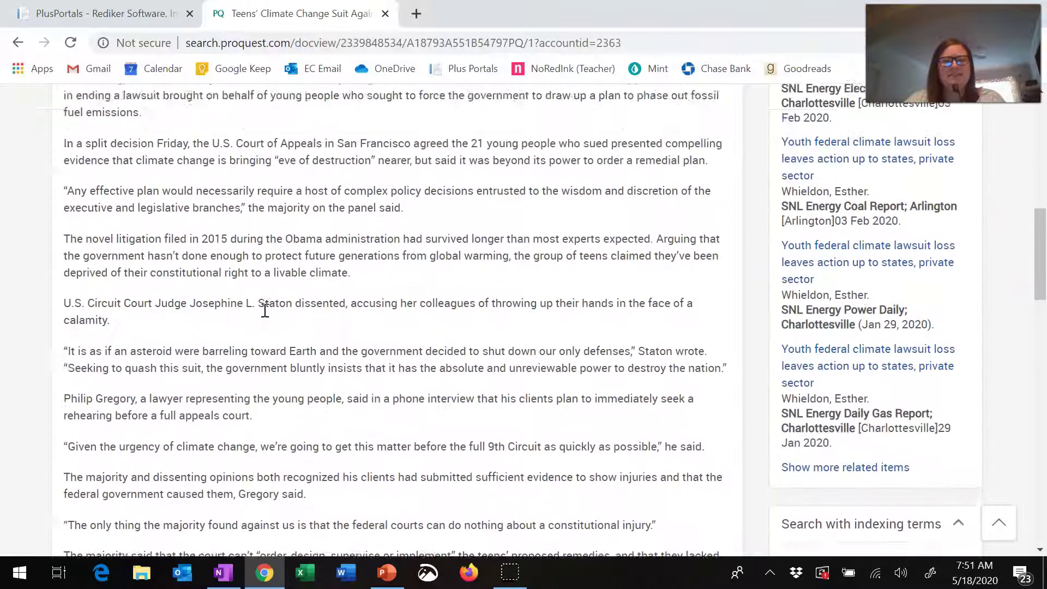
{"action": "scroll", "coordinate": [265, 310], "scroll_direction": "up", "scroll_amount": 10}
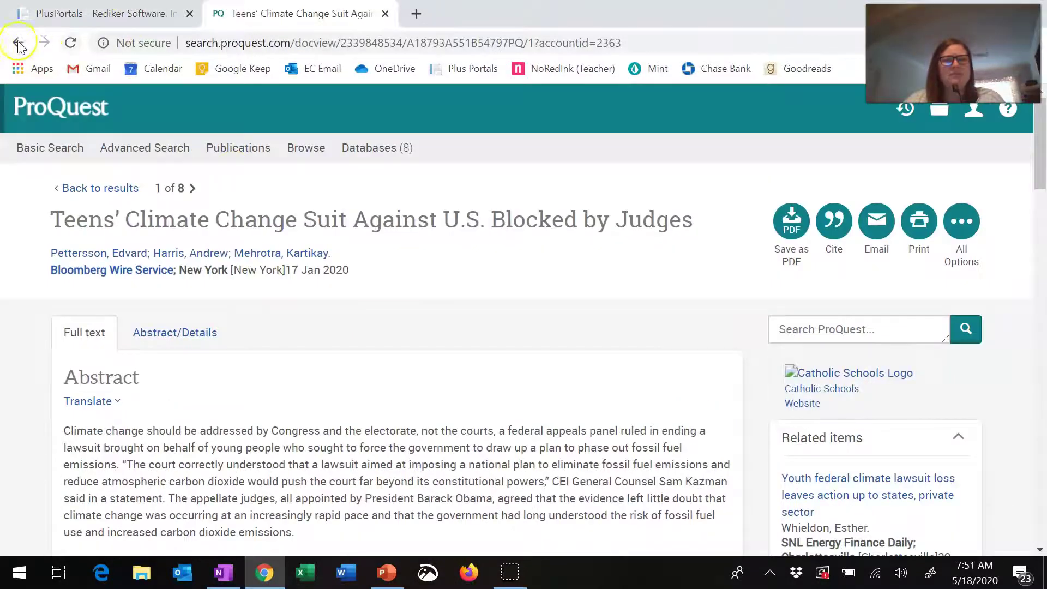
Return to the search results and review the other articles listed for the exact phrase
{"action": "left_click", "coordinate": [18, 43]}
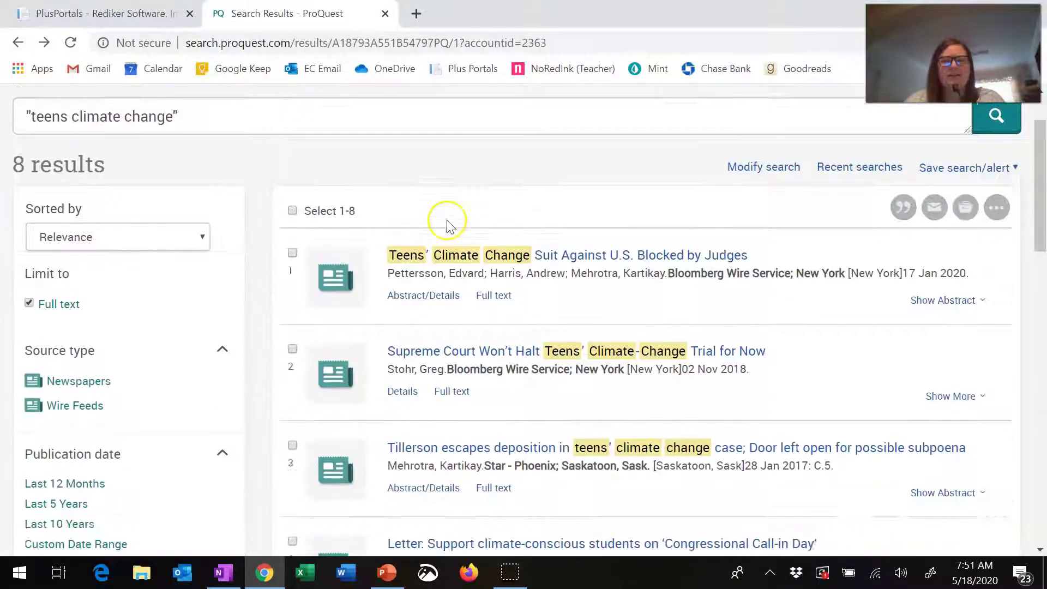
{"action": "scroll", "coordinate": [447, 224], "scroll_direction": "down", "scroll_amount": 5}
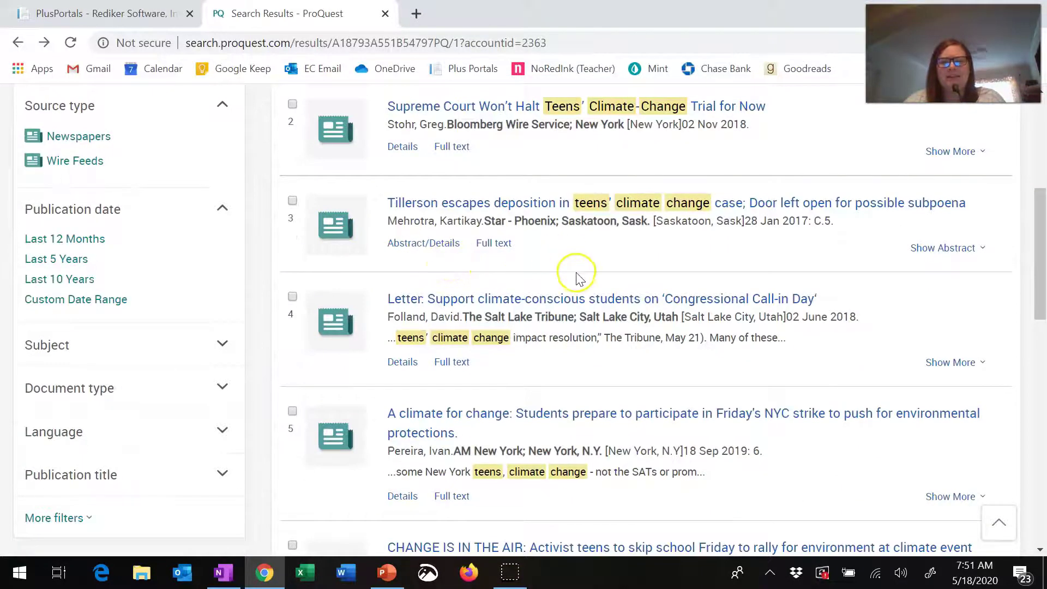
{"action": "scroll", "coordinate": [579, 278], "scroll_direction": "down", "scroll_amount": 8}
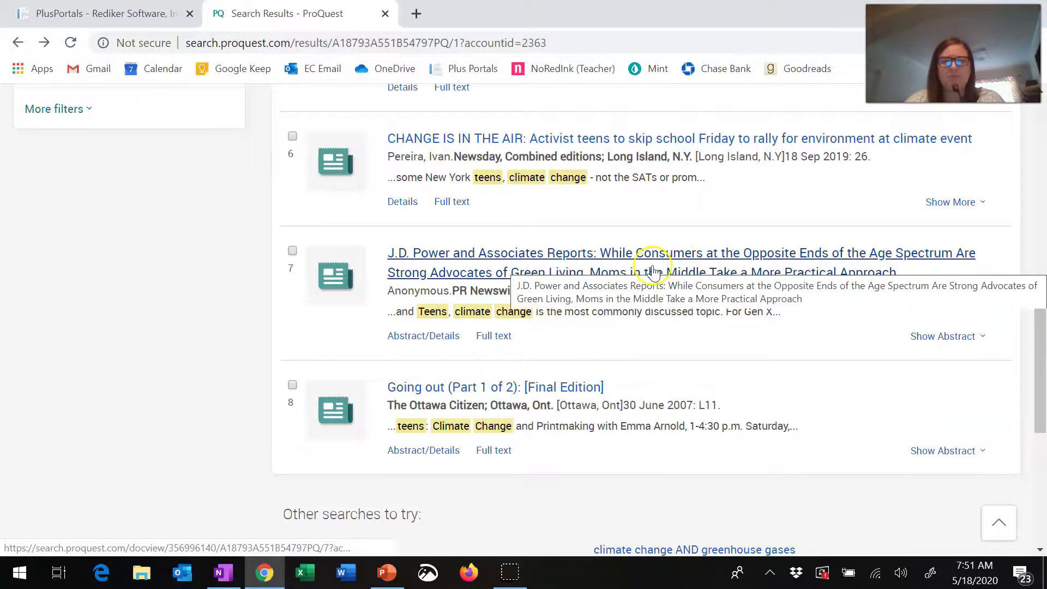
{"action": "scroll", "coordinate": [652, 273], "scroll_direction": "up", "scroll_amount": 12}
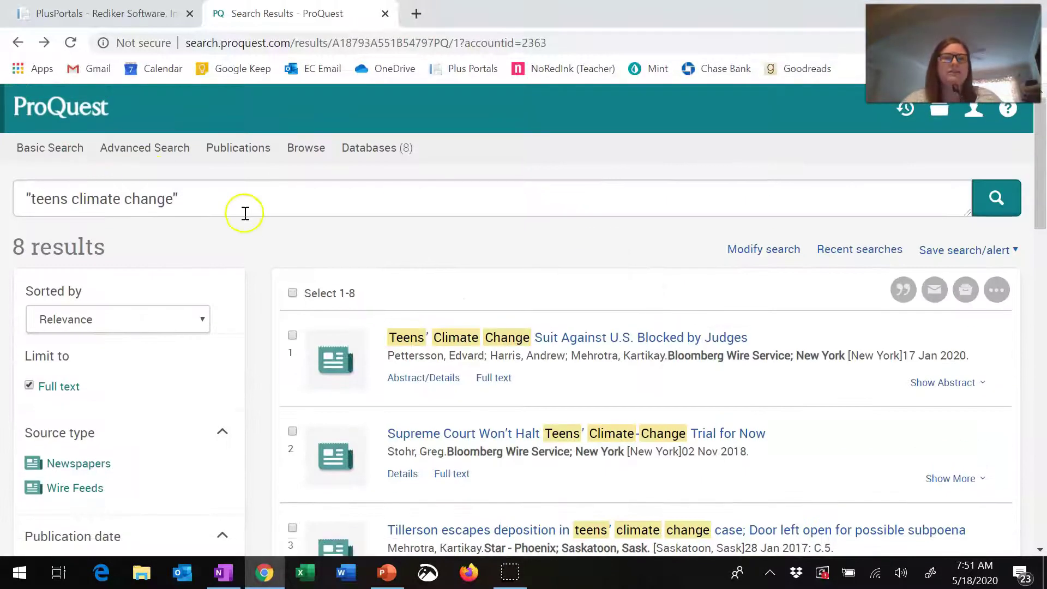
Replace the query with teens climate change, without quotation marks, and run the search
{"action": "left_click", "coordinate": [245, 213]}
{"action": "type", "text": "teens"}
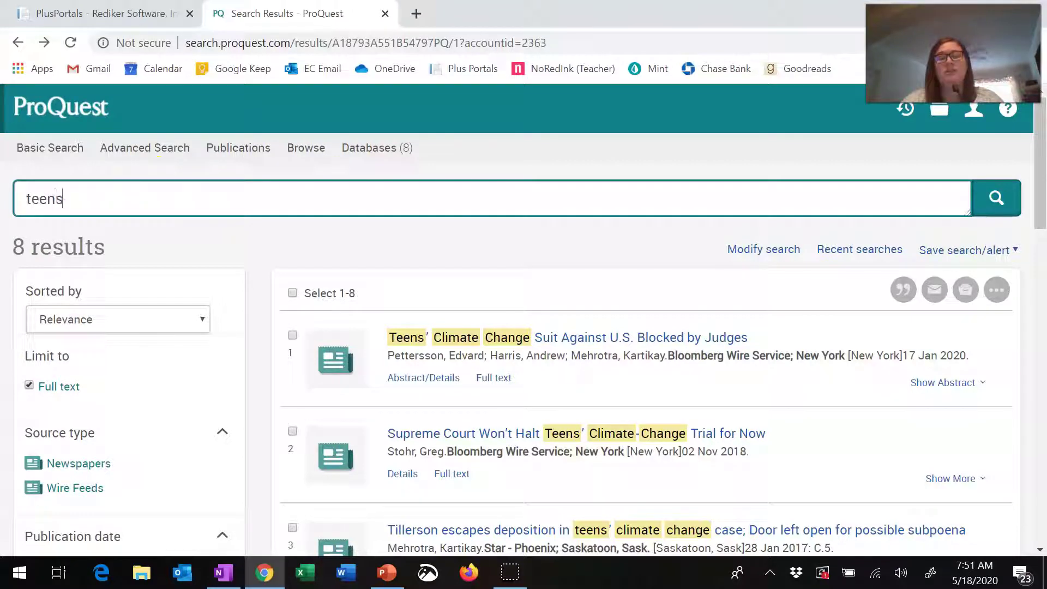
{"action": "key", "text": "Return"}
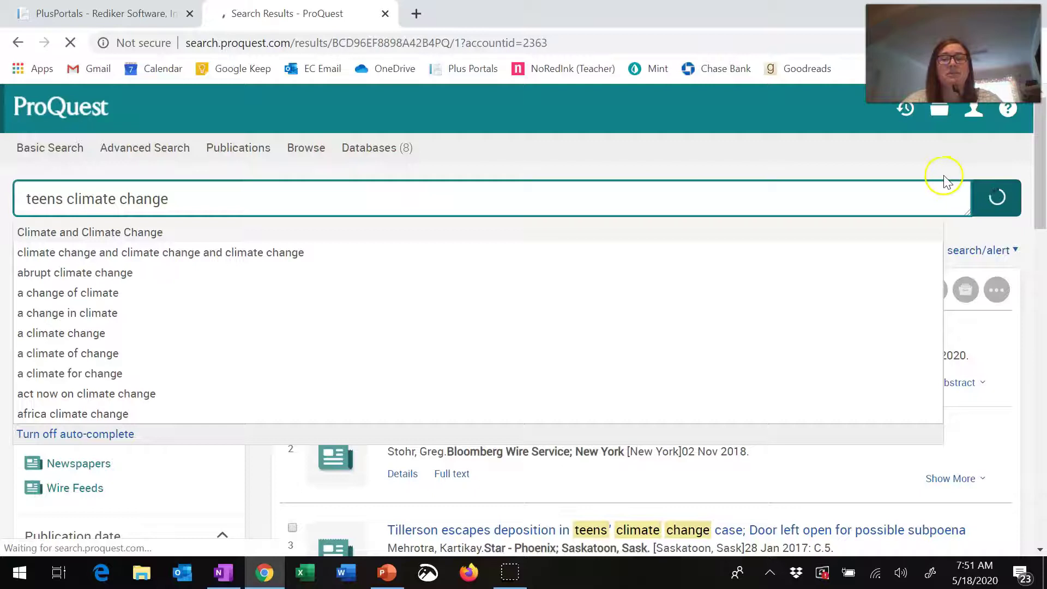
Open the first result, about most teens being frightened by climate change, and examine its source, full text and word count
{"action": "scroll", "coordinate": [499, 223], "scroll_direction": "down", "scroll_amount": 1}
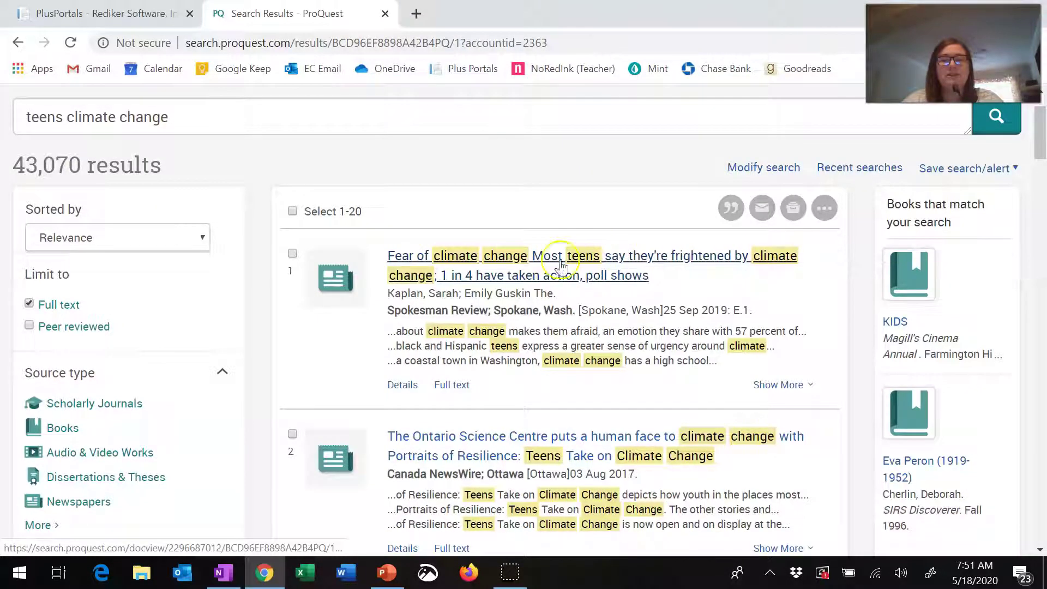
{"action": "left_click", "coordinate": [473, 277]}
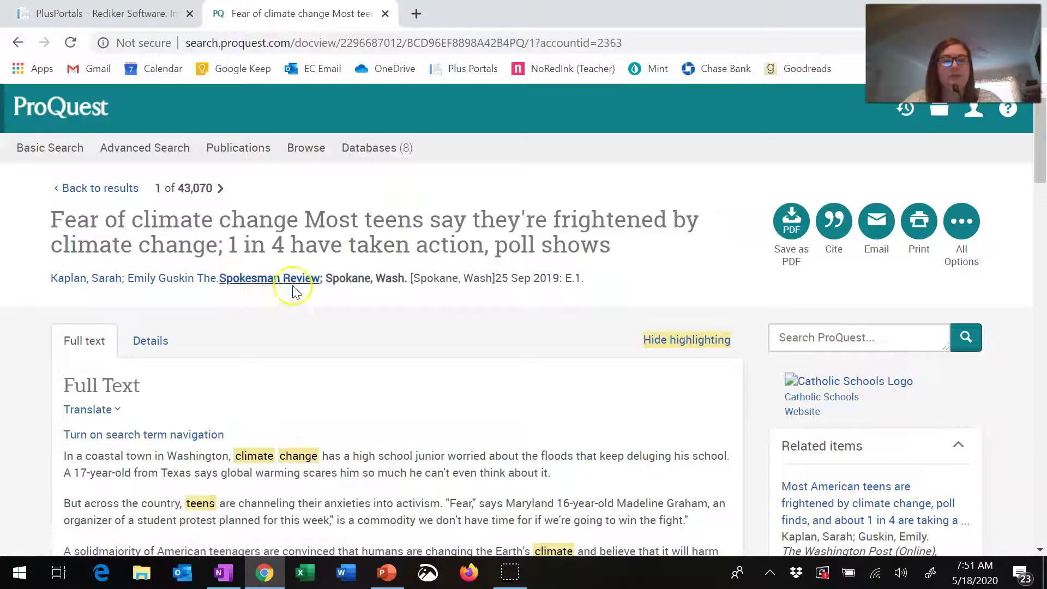
{"action": "scroll", "coordinate": [153, 339], "scroll_direction": "down", "scroll_amount": 3}
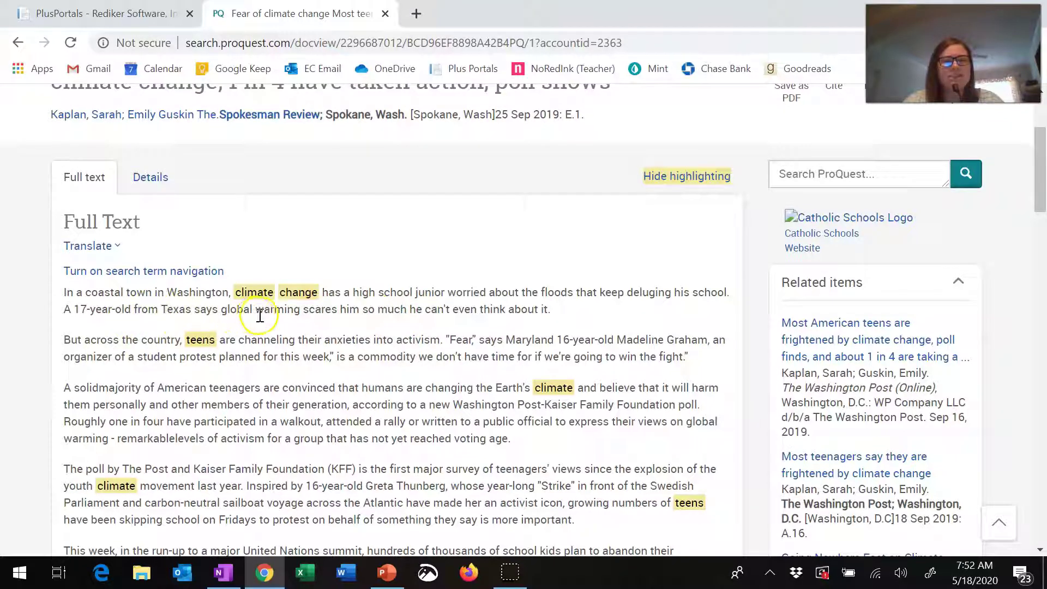
{"action": "scroll", "coordinate": [402, 302], "scroll_direction": "down", "scroll_amount": 3}
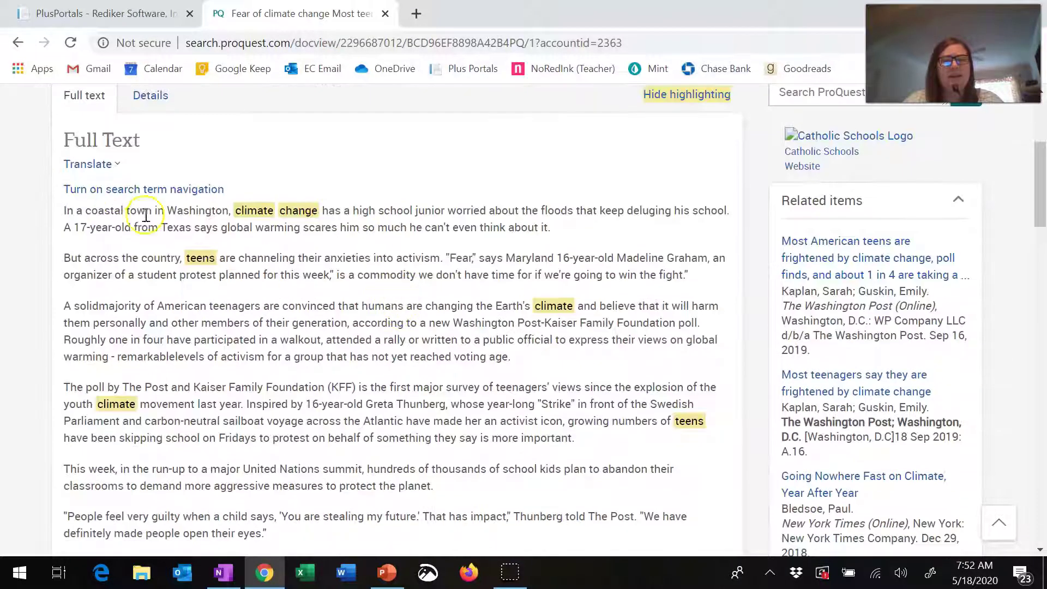
{"action": "scroll", "coordinate": [277, 265], "scroll_direction": "down", "scroll_amount": 3}
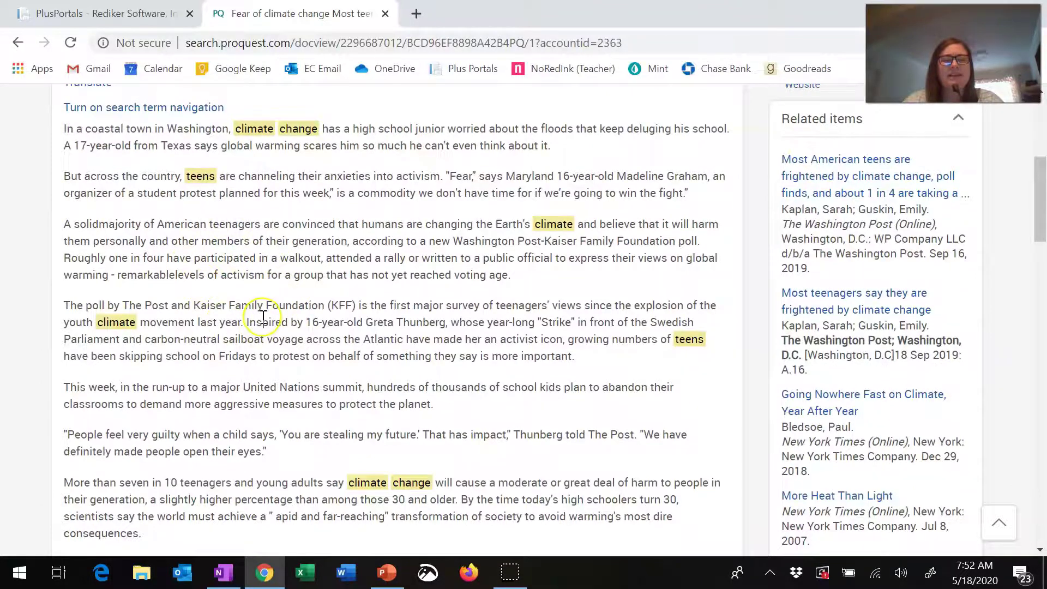
{"action": "scroll", "coordinate": [262, 315], "scroll_direction": "down", "scroll_amount": 6}
{"action": "scroll", "coordinate": [244, 312], "scroll_direction": "down", "scroll_amount": 20}
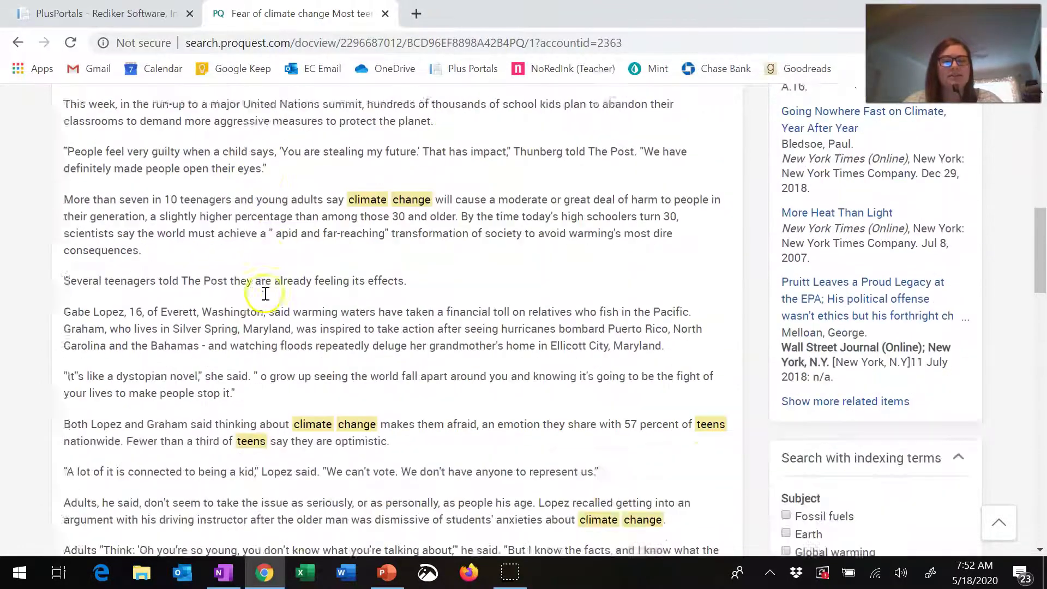
{"action": "scroll", "coordinate": [289, 262], "scroll_direction": "down", "scroll_amount": 6}
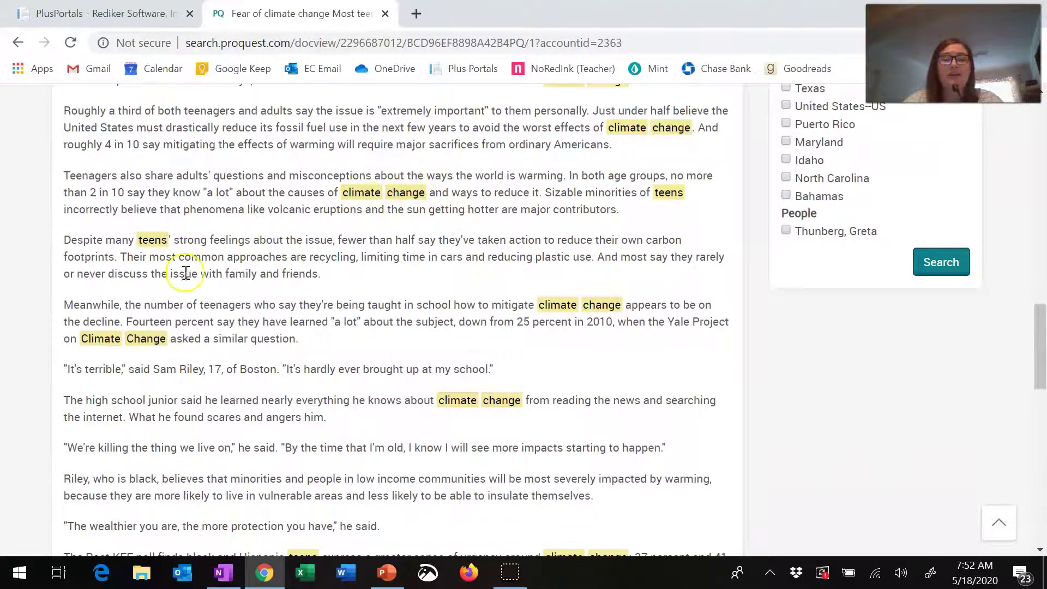
{"action": "scroll", "coordinate": [262, 264], "scroll_direction": "down", "scroll_amount": 9}
{"action": "scroll", "coordinate": [285, 249], "scroll_direction": "down", "scroll_amount": 18}
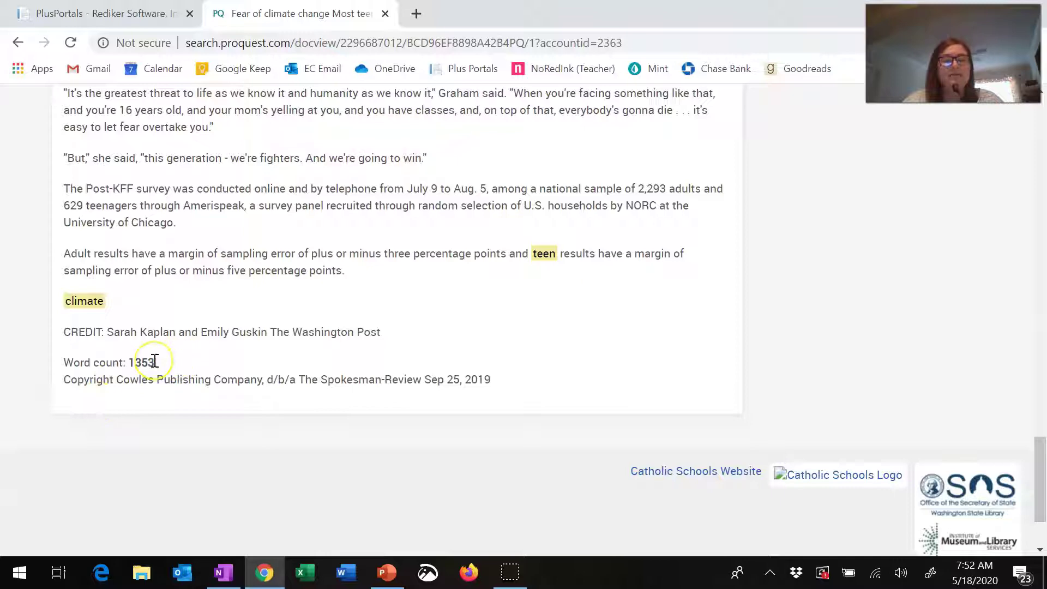
{"action": "scroll", "coordinate": [245, 349], "scroll_direction": "up", "scroll_amount": 20}
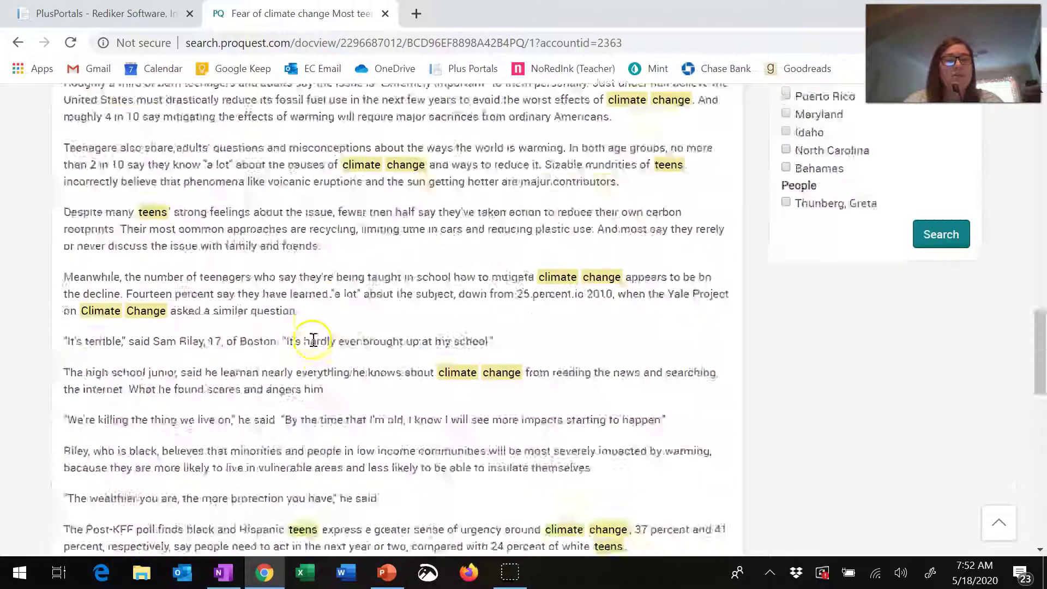
{"action": "scroll", "coordinate": [321, 336], "scroll_direction": "up", "scroll_amount": 15}
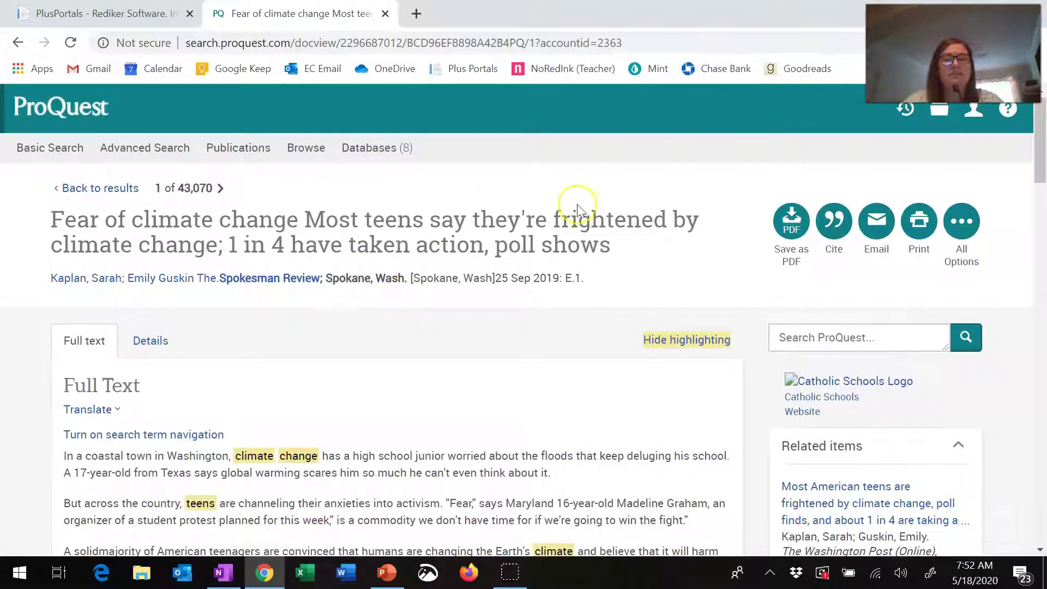
Save the article on teens' fear of climate change as a PDF and open the downloaded file
{"action": "left_click", "coordinate": [788, 217]}
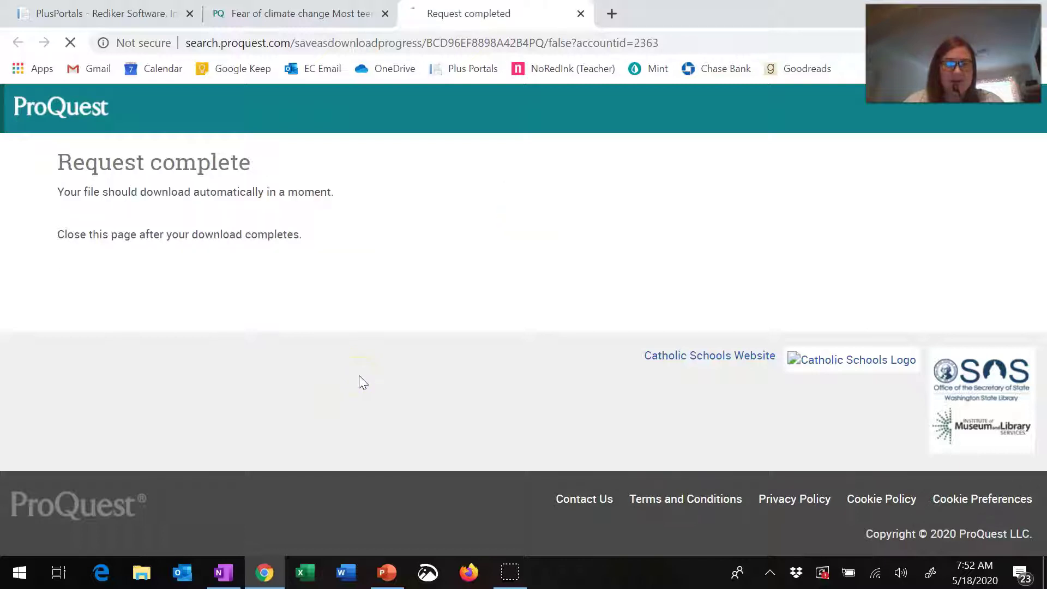
{"action": "left_click", "coordinate": [294, 14]}
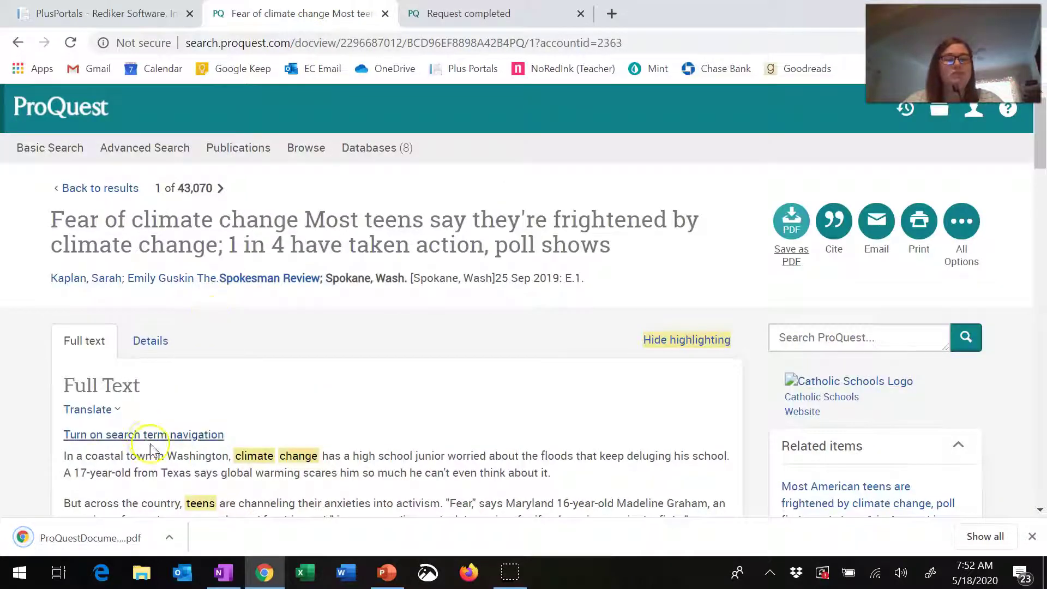
{"action": "key", "text": "ctrl+Tab"}
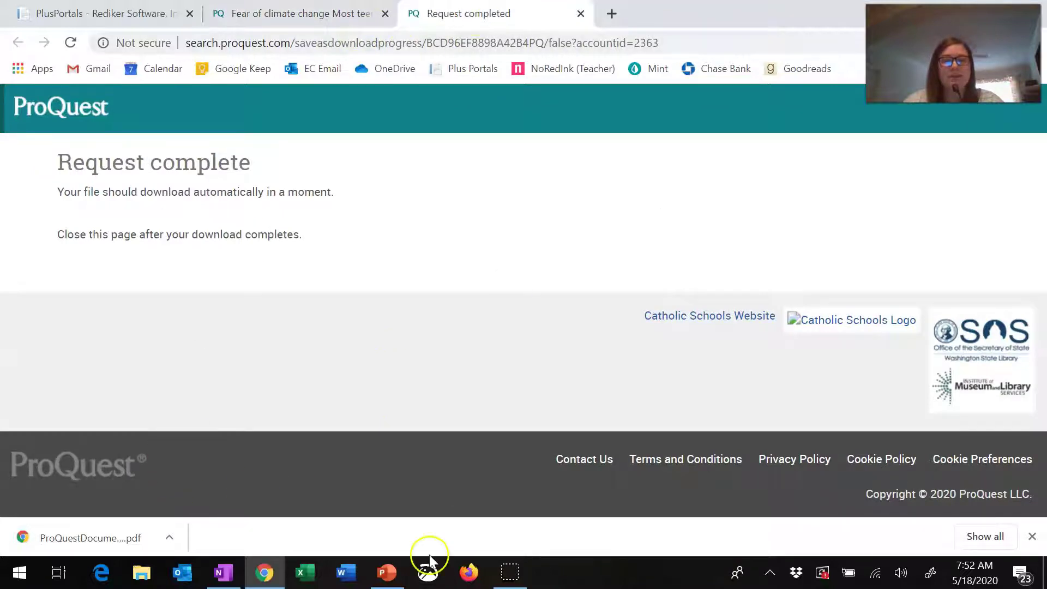
{"action": "left_click", "coordinate": [103, 539]}
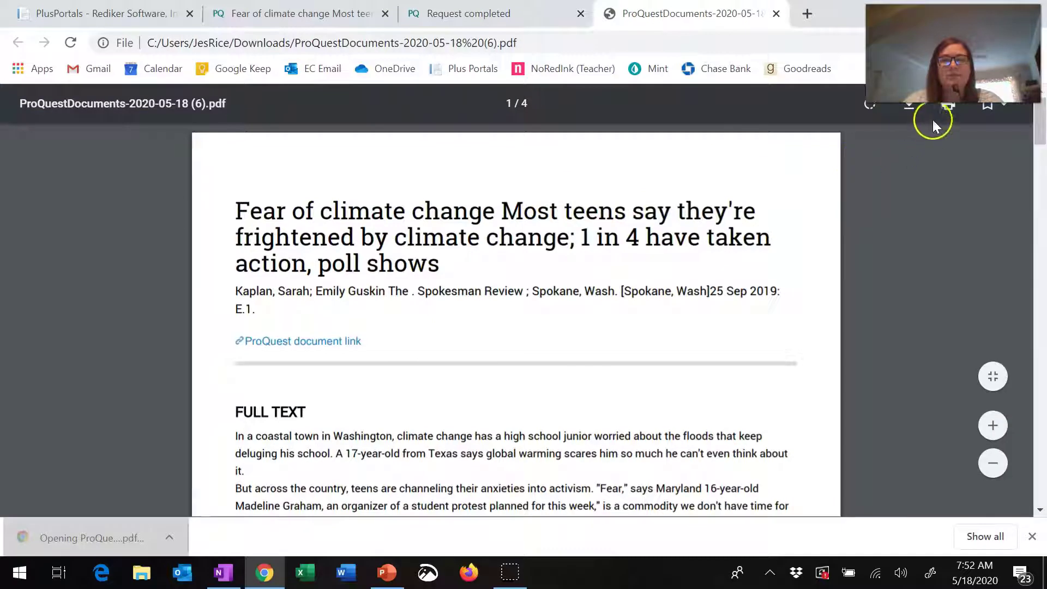
Print all pages of the article PDF to the Send To OneNote printer
{"action": "left_click", "coordinate": [946, 109]}
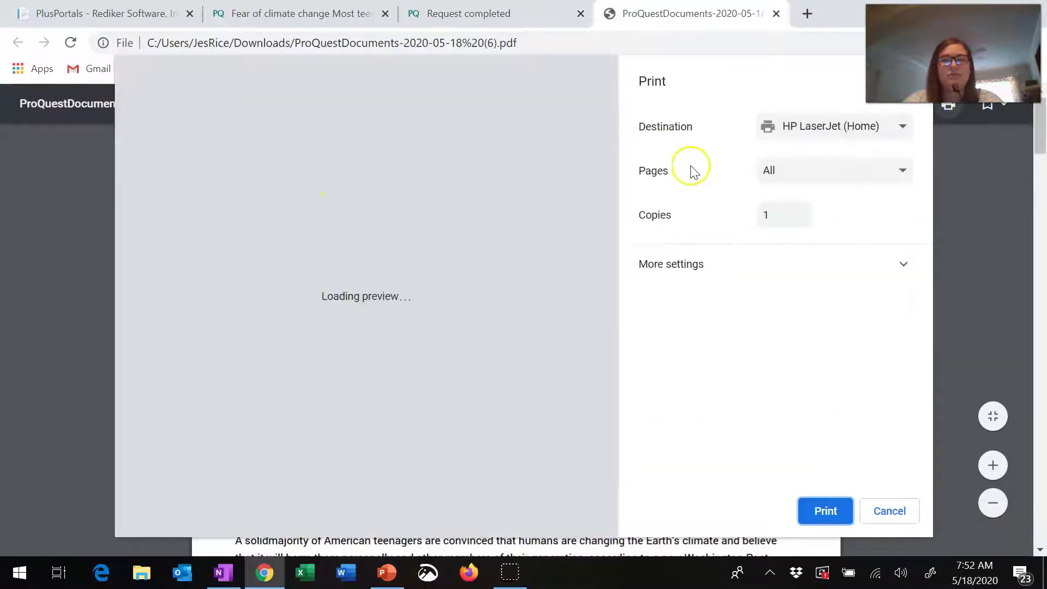
{"action": "left_click", "coordinate": [790, 124]}
{"action": "left_click", "coordinate": [816, 179]}
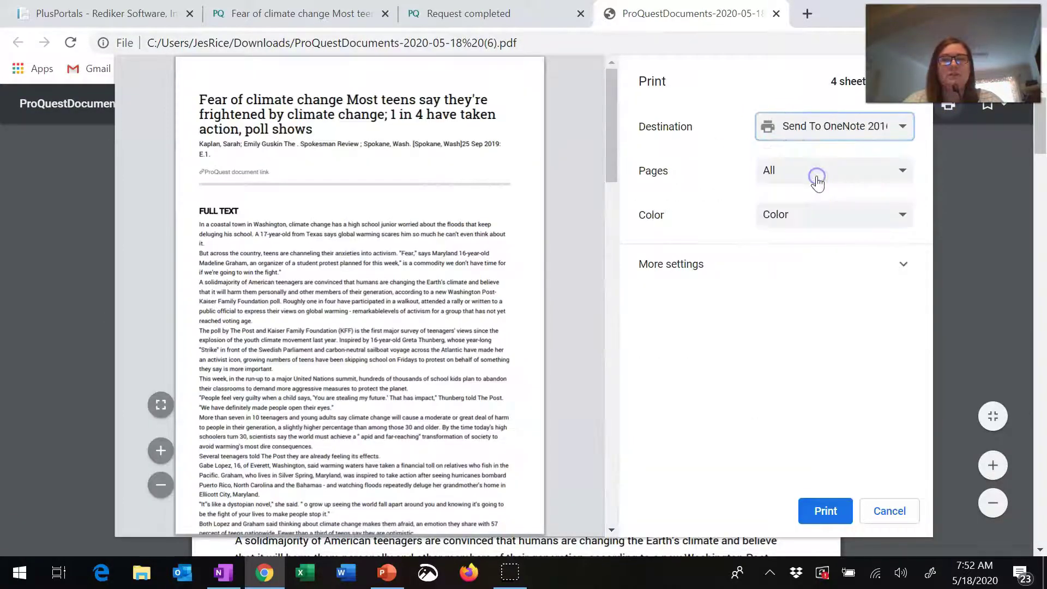
{"action": "left_click", "coordinate": [822, 509]}
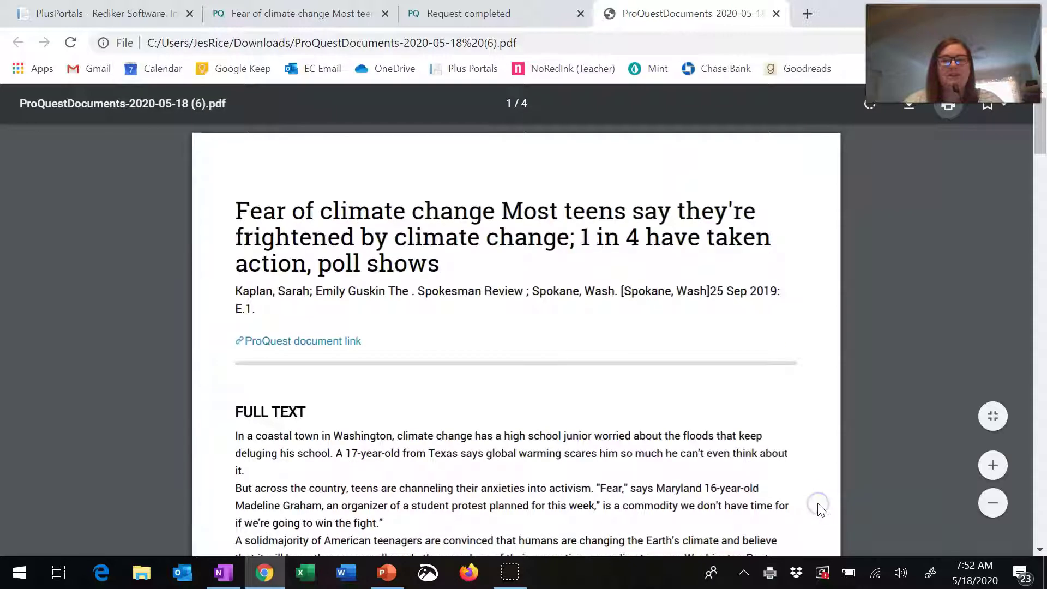
Switch to OneNote and insert the printout on the Mini-Research Project Overview page
{"action": "left_click", "coordinate": [225, 584]}
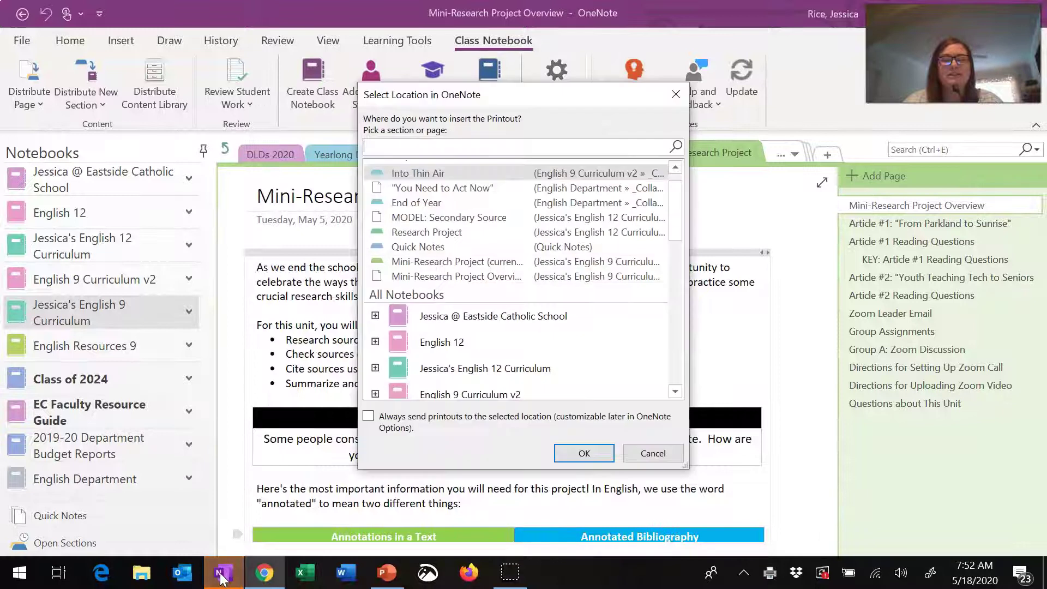
{"action": "left_click", "coordinate": [479, 276]}
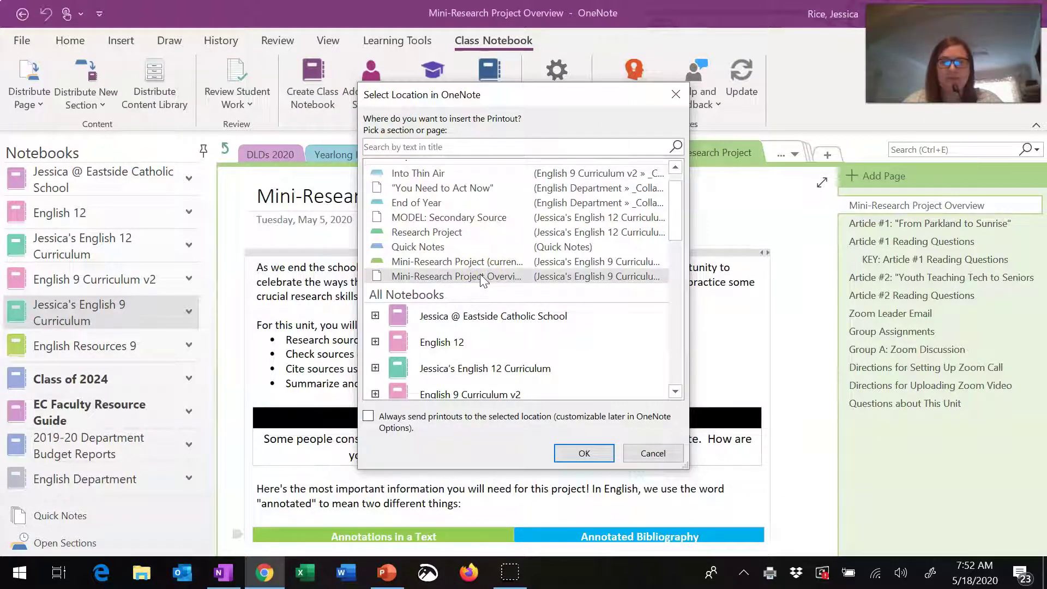
{"action": "left_click", "coordinate": [588, 453]}
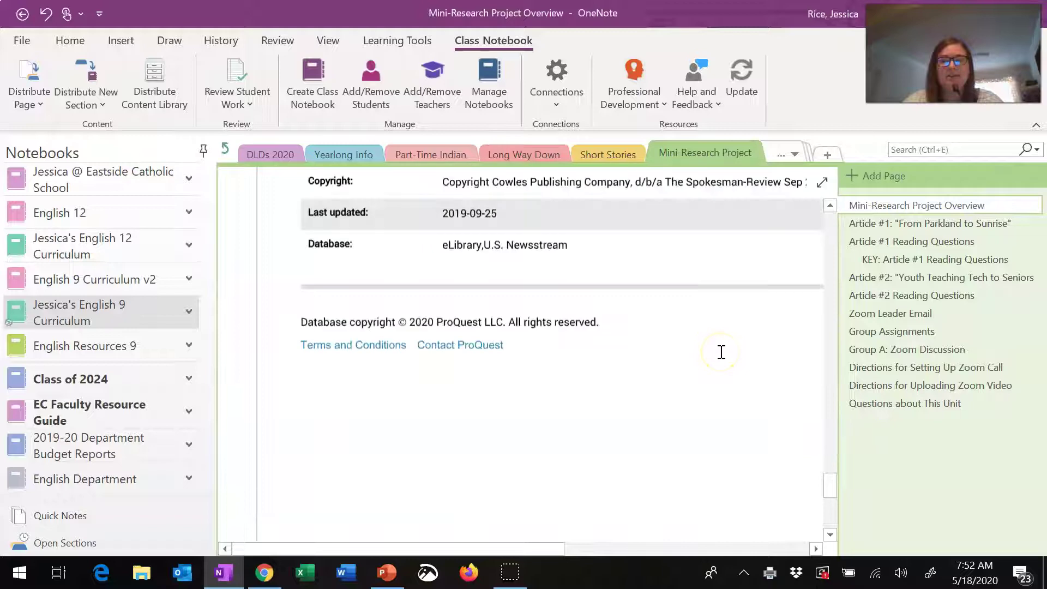
Examine the overview page and the inserted article printout from its title to the publication details
{"action": "scroll", "coordinate": [722, 354], "scroll_direction": "up", "scroll_amount": 10}
{"action": "scroll", "coordinate": [721, 352], "scroll_direction": "up", "scroll_amount": 15}
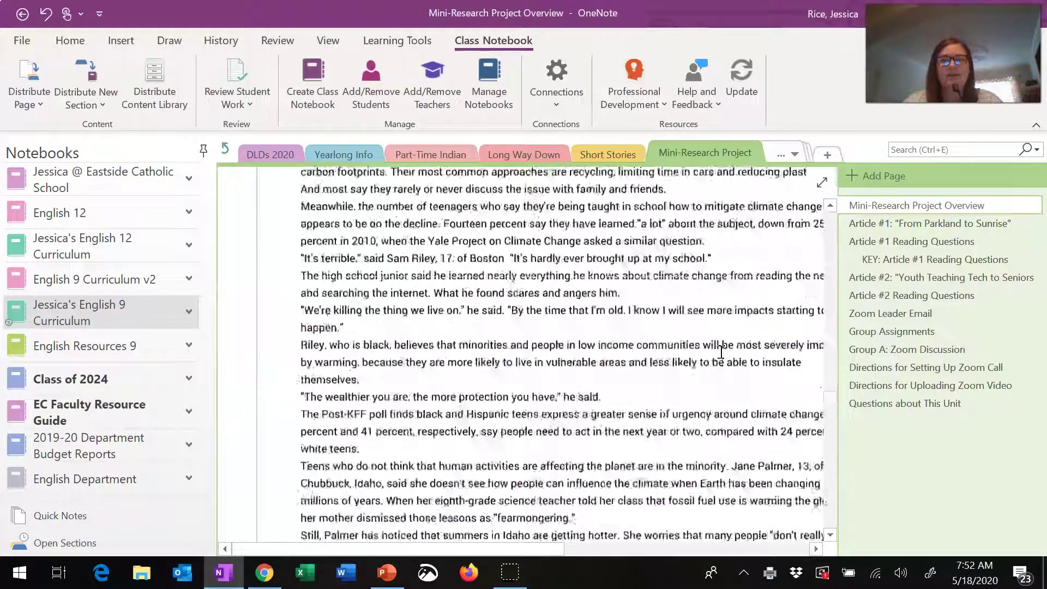
{"action": "left_click_drag", "start_coordinate": [829, 376], "coordinate": [823, 211]}
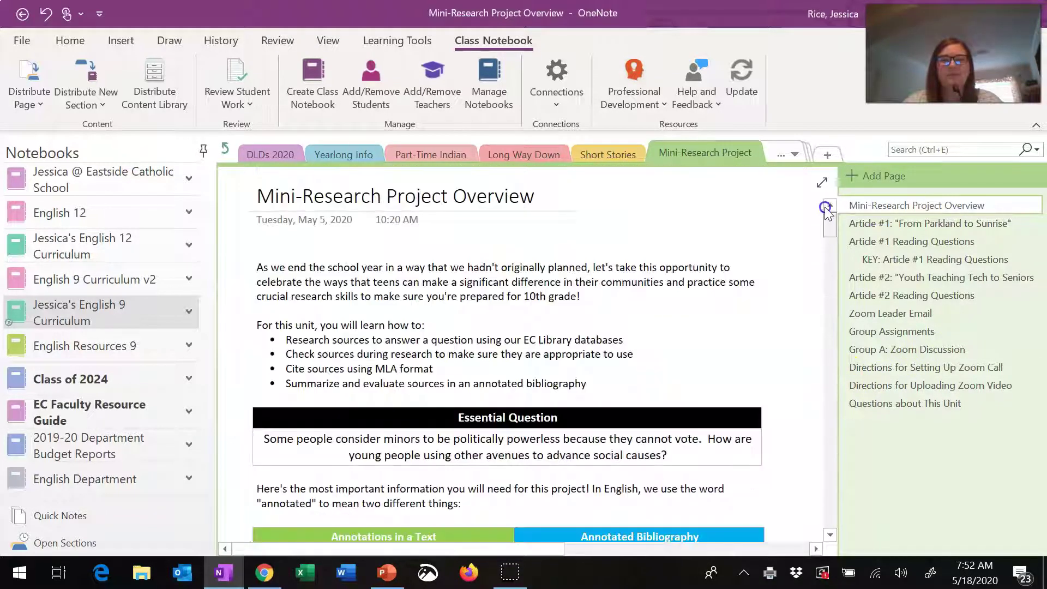
{"action": "scroll", "coordinate": [502, 360], "scroll_direction": "down", "scroll_amount": 8}
{"action": "scroll", "coordinate": [465, 335], "scroll_direction": "down", "scroll_amount": 20}
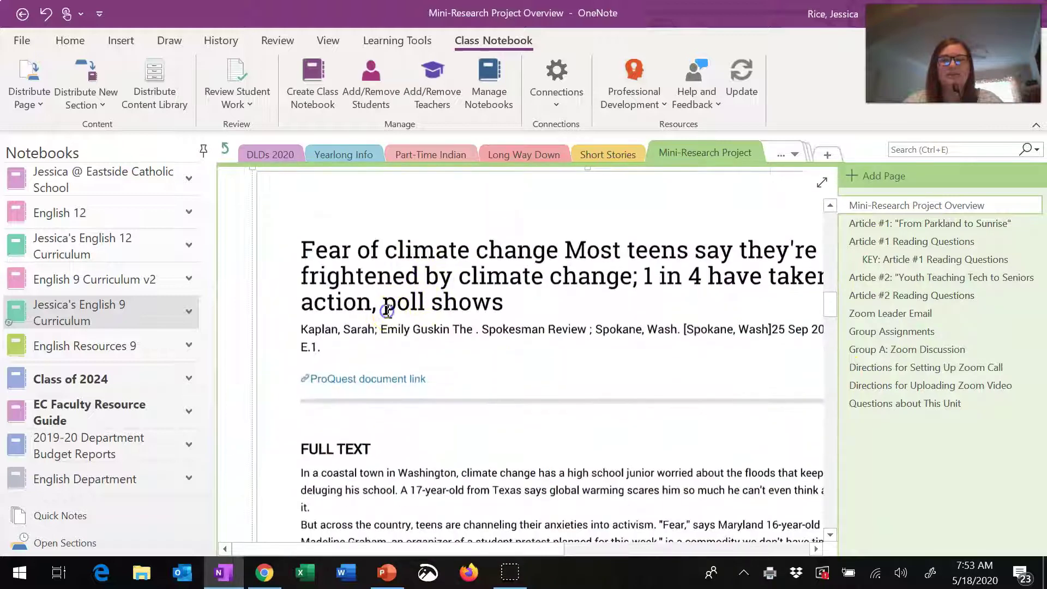
{"action": "scroll", "coordinate": [388, 310], "scroll_direction": "down", "scroll_amount": 15}
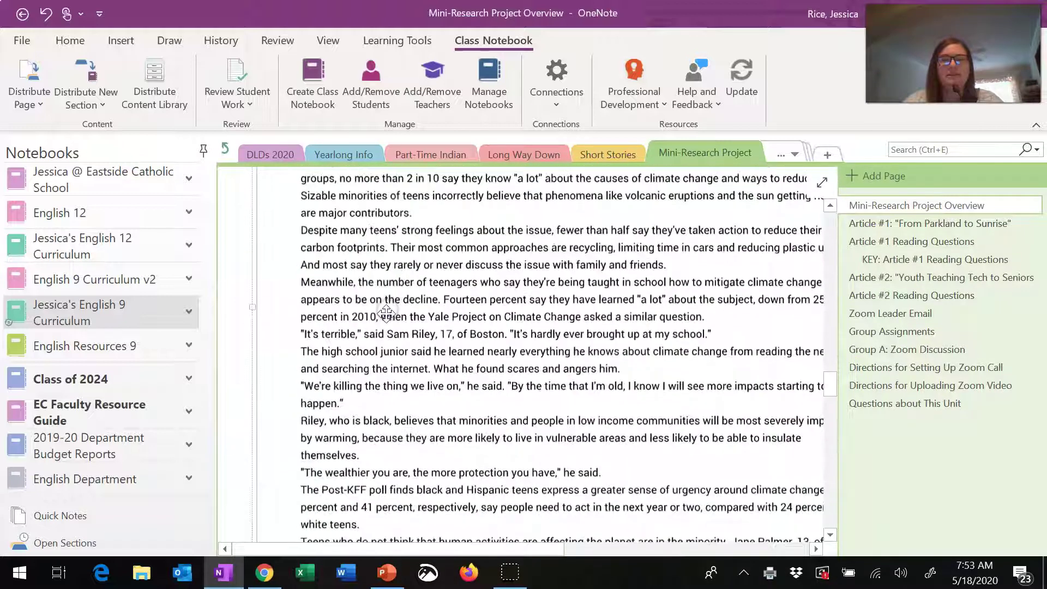
{"action": "scroll", "coordinate": [382, 314], "scroll_direction": "down", "scroll_amount": 15}
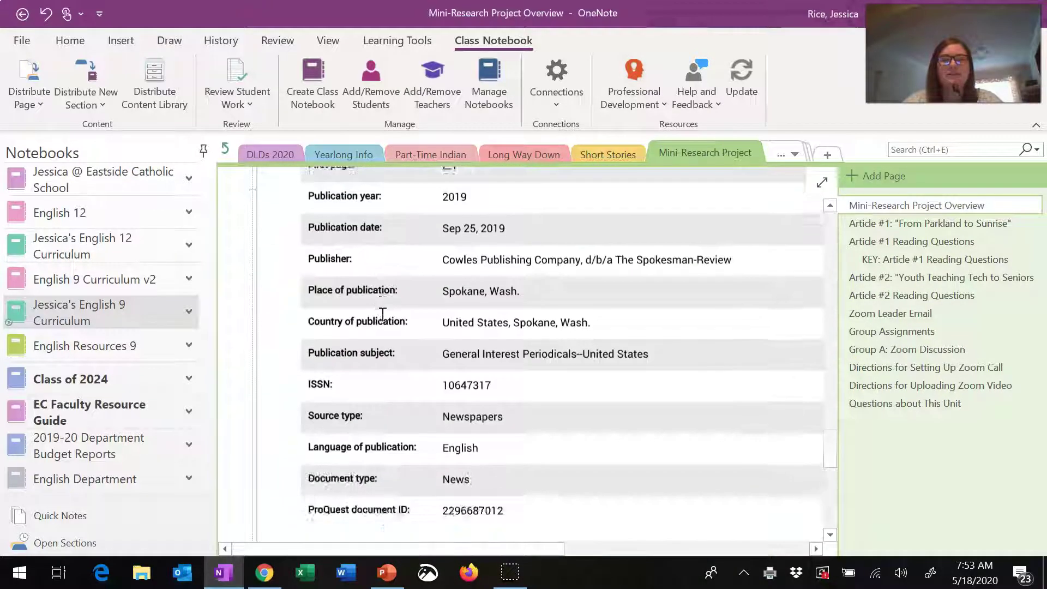
{"action": "scroll", "coordinate": [382, 314], "scroll_direction": "down", "scroll_amount": 5}
Add a page titled Source #1 to the Mini-Research Project section and paste the article printout into it
{"action": "left_click", "coordinate": [906, 409]}
{"action": "left_click", "coordinate": [871, 175]}
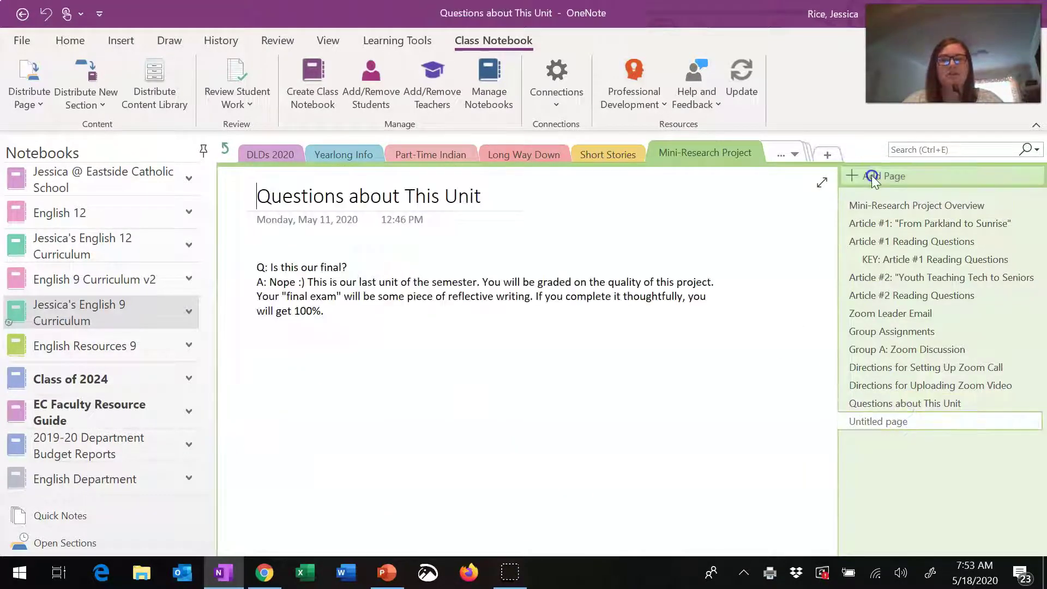
{"action": "type", "text": "Source #1"}
{"action": "left_click", "coordinate": [467, 220]}
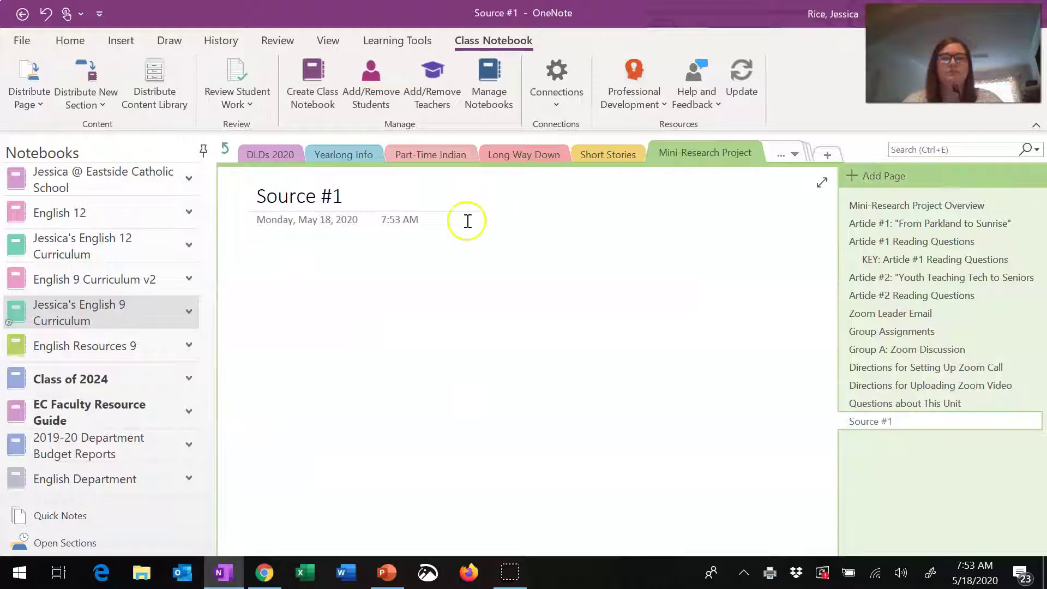
{"action": "key", "text": "ctrl+v"}
{"action": "scroll", "coordinate": [428, 310], "scroll_direction": "up", "scroll_amount": 15}
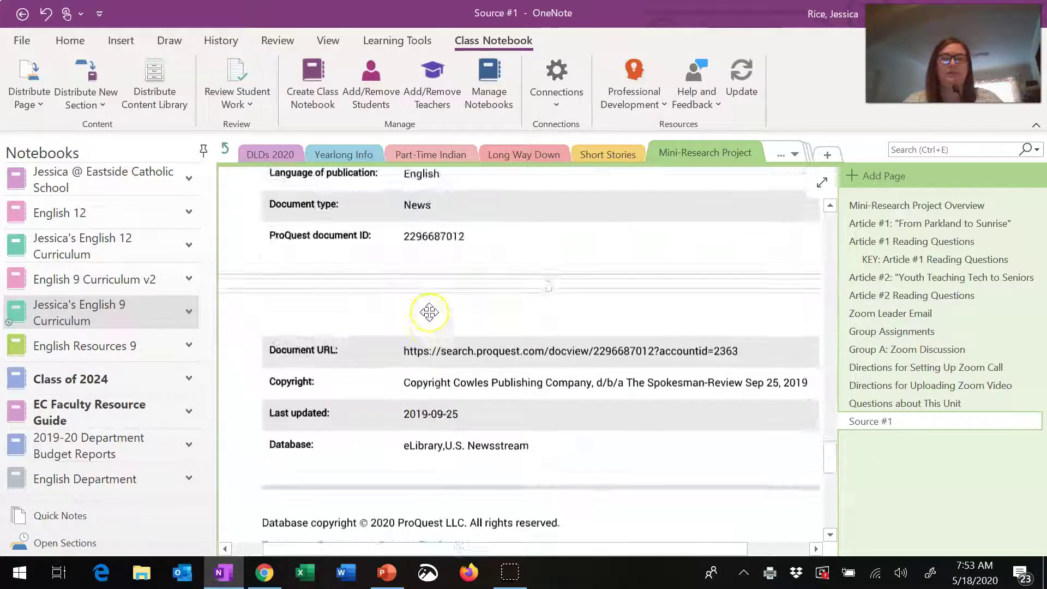
{"action": "scroll", "coordinate": [428, 312], "scroll_direction": "up", "scroll_amount": 20}
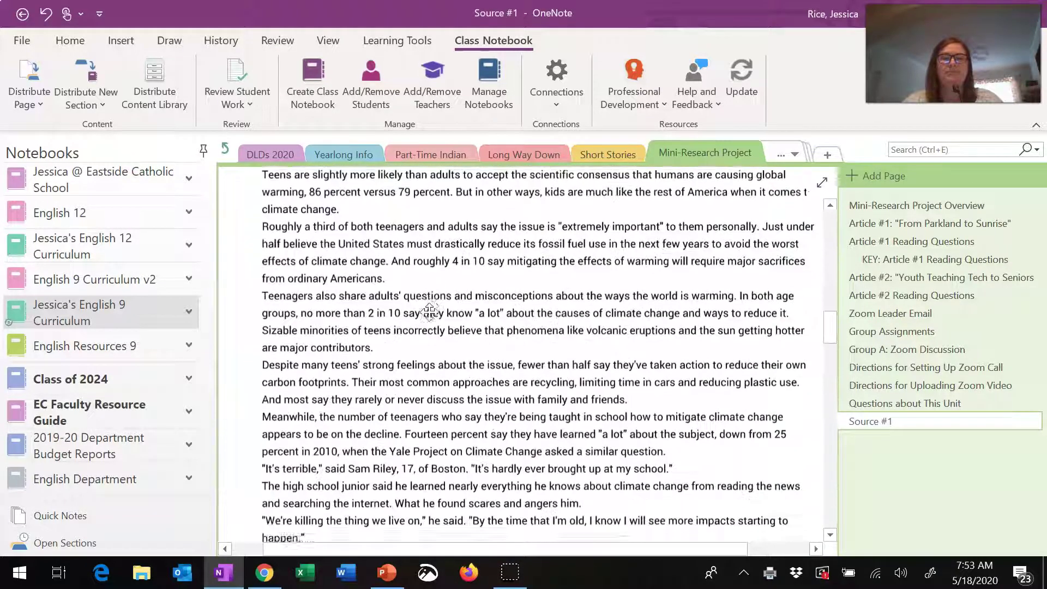
{"action": "scroll", "coordinate": [429, 312], "scroll_direction": "up", "scroll_amount": 3}
{"action": "left_click", "coordinate": [727, 141]}
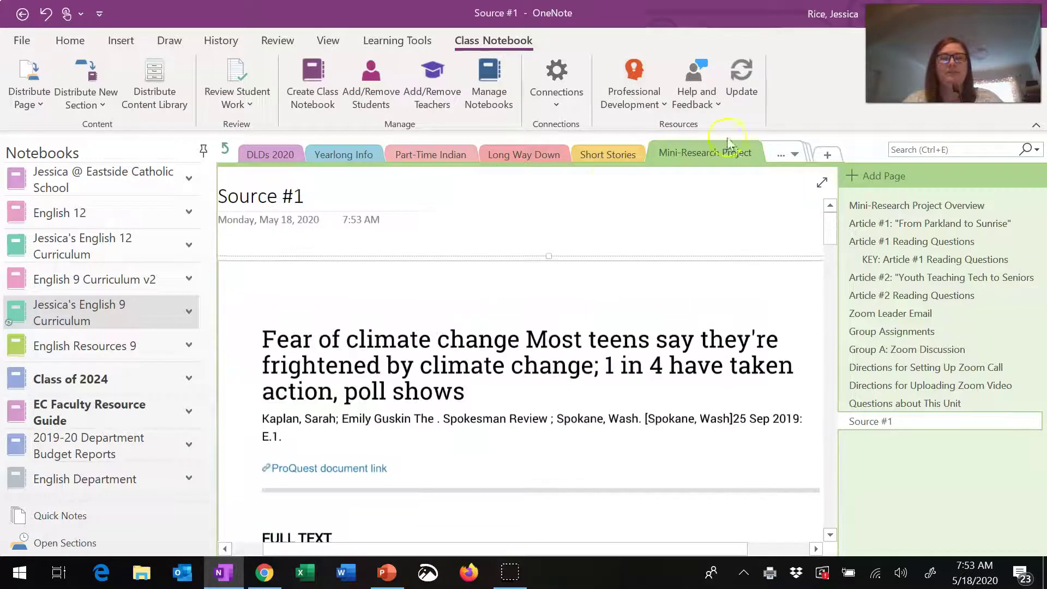
{"action": "left_click", "coordinate": [688, 210]}
{"action": "left_click_drag", "start_coordinate": [511, 547], "coordinate": [418, 542]}
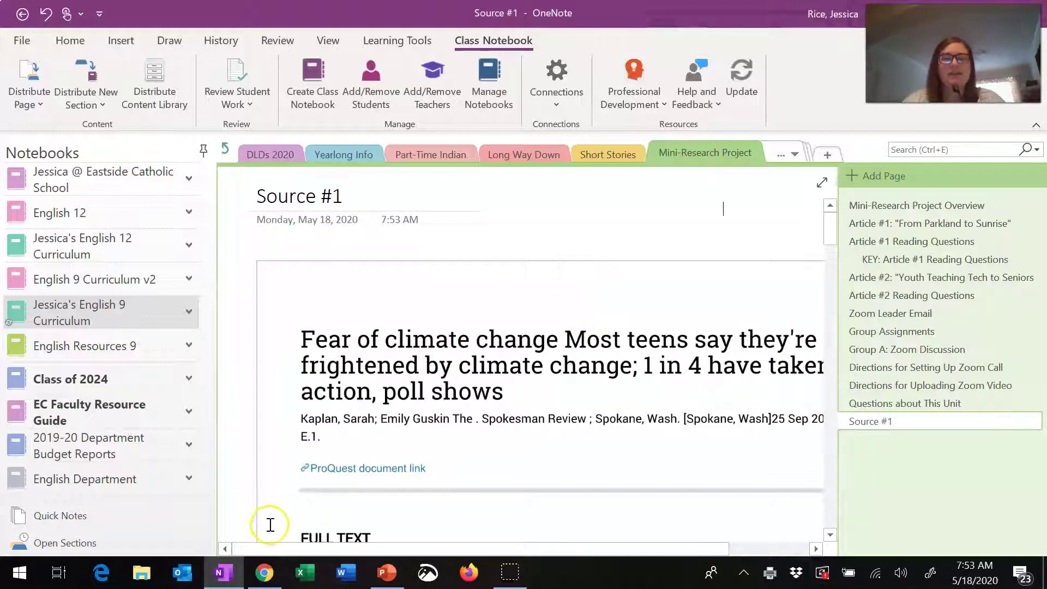
Switch to Chrome and review the list of research databases on the PlusPortals Library group page
{"action": "left_click", "coordinate": [264, 572]}
{"action": "left_click", "coordinate": [100, 13]}
{"action": "scroll", "coordinate": [562, 245], "scroll_direction": "up", "scroll_amount": 10}
{"action": "scroll", "coordinate": [806, 217], "scroll_direction": "up", "scroll_amount": 5}
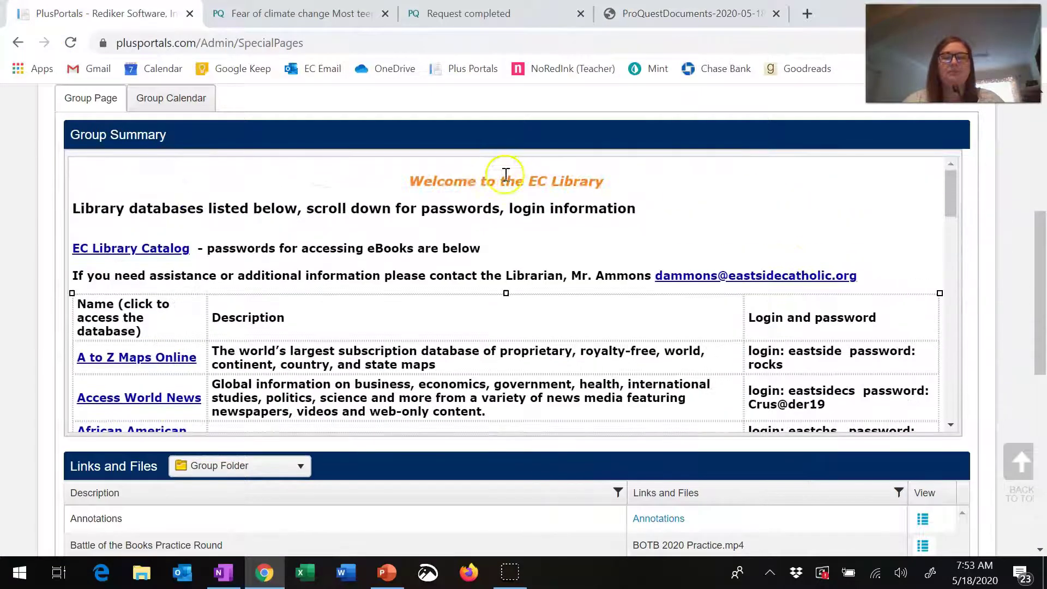
{"action": "scroll", "coordinate": [600, 246], "scroll_direction": "up", "scroll_amount": 5}
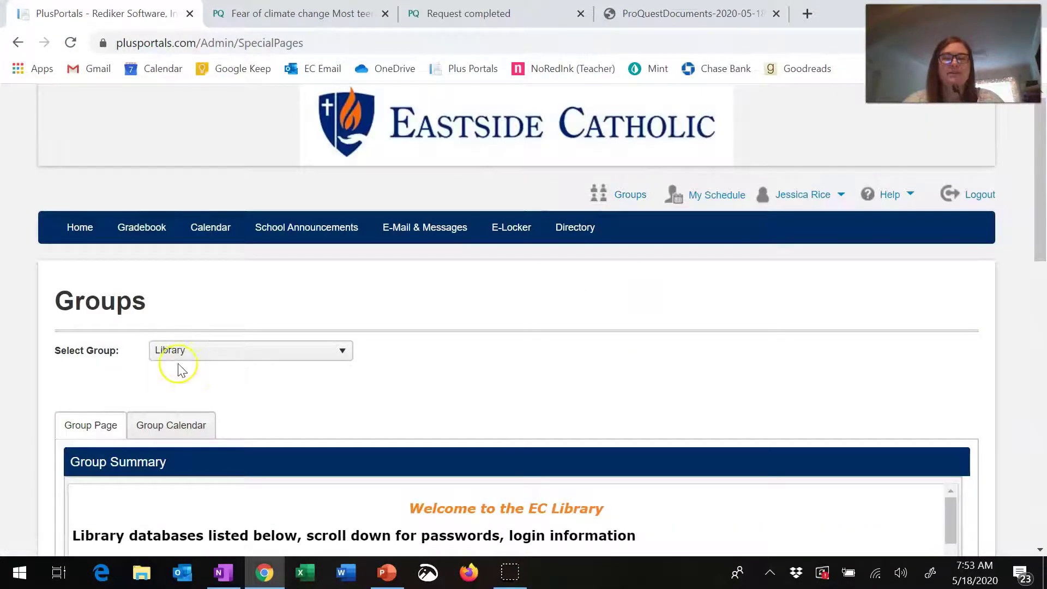
{"action": "scroll", "coordinate": [485, 276], "scroll_direction": "down", "scroll_amount": 8}
{"action": "scroll", "coordinate": [276, 416], "scroll_direction": "up", "scroll_amount": 6}
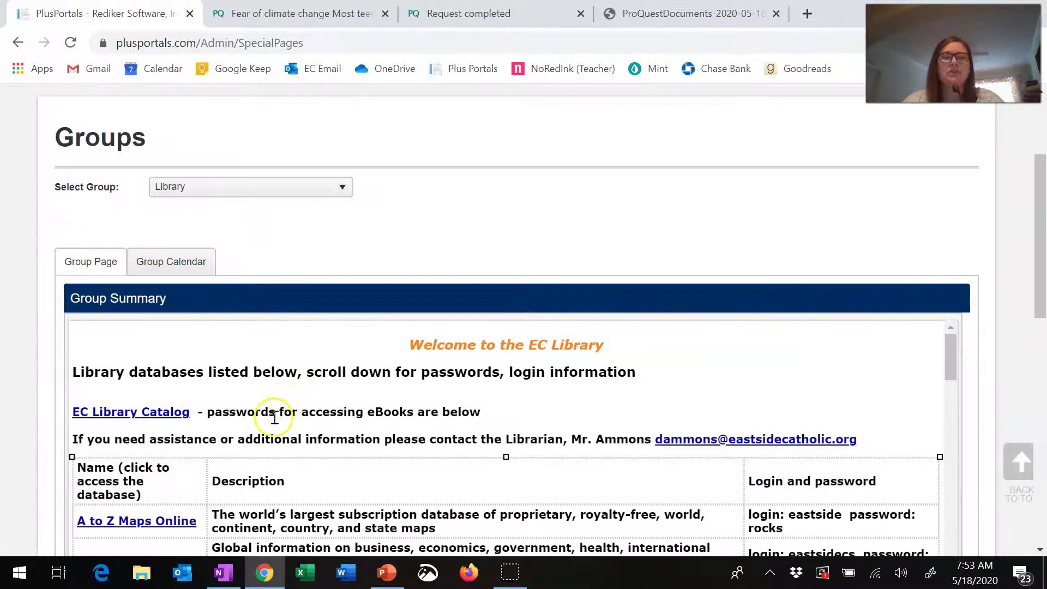
{"action": "scroll", "coordinate": [266, 412], "scroll_direction": "down", "scroll_amount": 10}
{"action": "scroll", "coordinate": [262, 415], "scroll_direction": "down", "scroll_amount": 2}
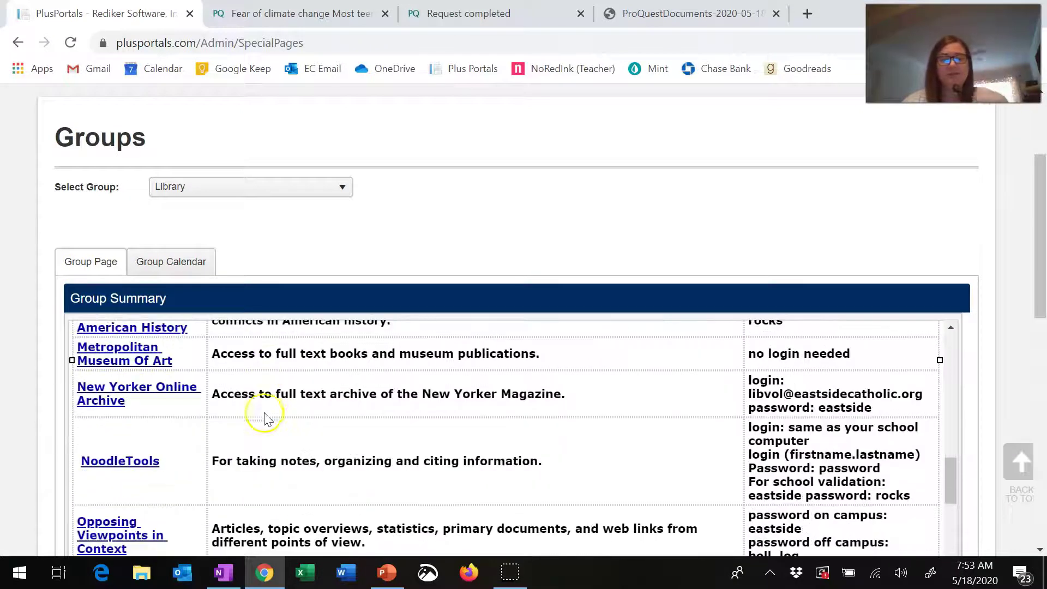
{"action": "scroll", "coordinate": [164, 396], "scroll_direction": "down", "scroll_amount": 2}
{"action": "scroll", "coordinate": [167, 388], "scroll_direction": "down", "scroll_amount": 6}
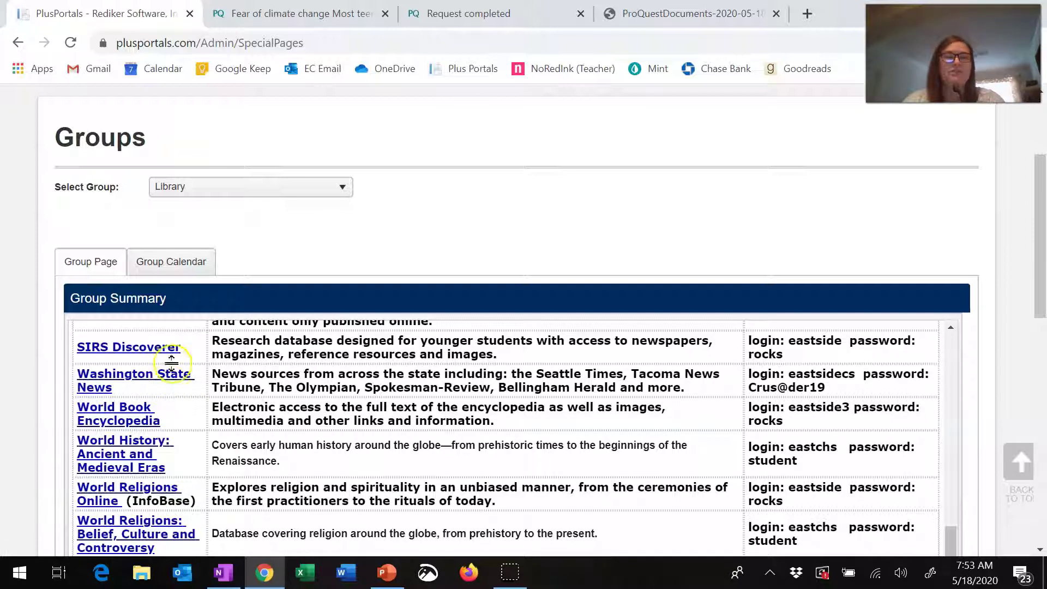
Return to the ProQuest article, check the source checklist slide in PowerPoint, and switch back to Chrome
{"action": "left_click", "coordinate": [295, 13]}
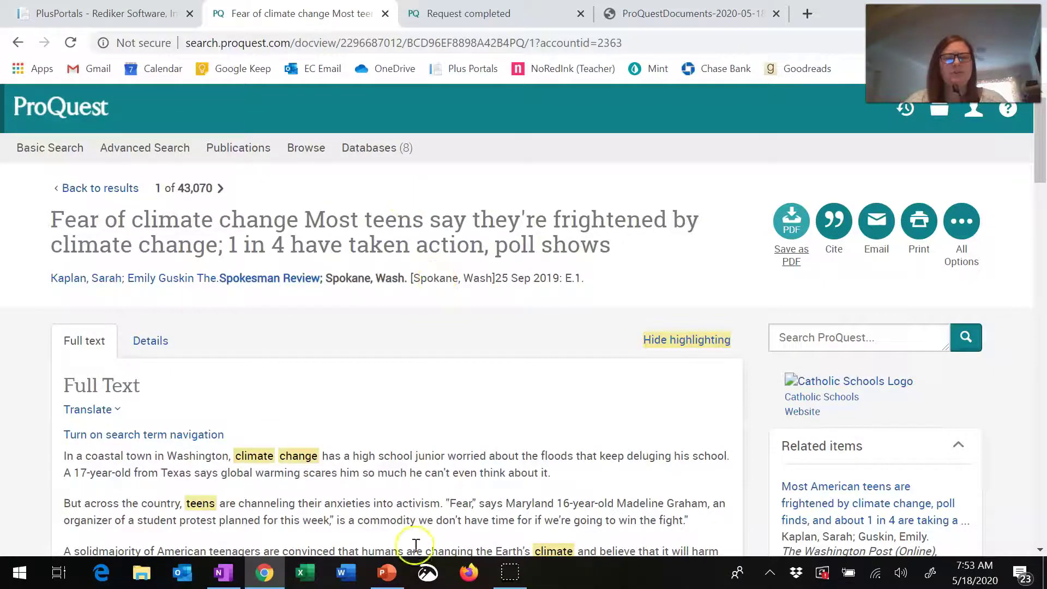
{"action": "left_click", "coordinate": [386, 572]}
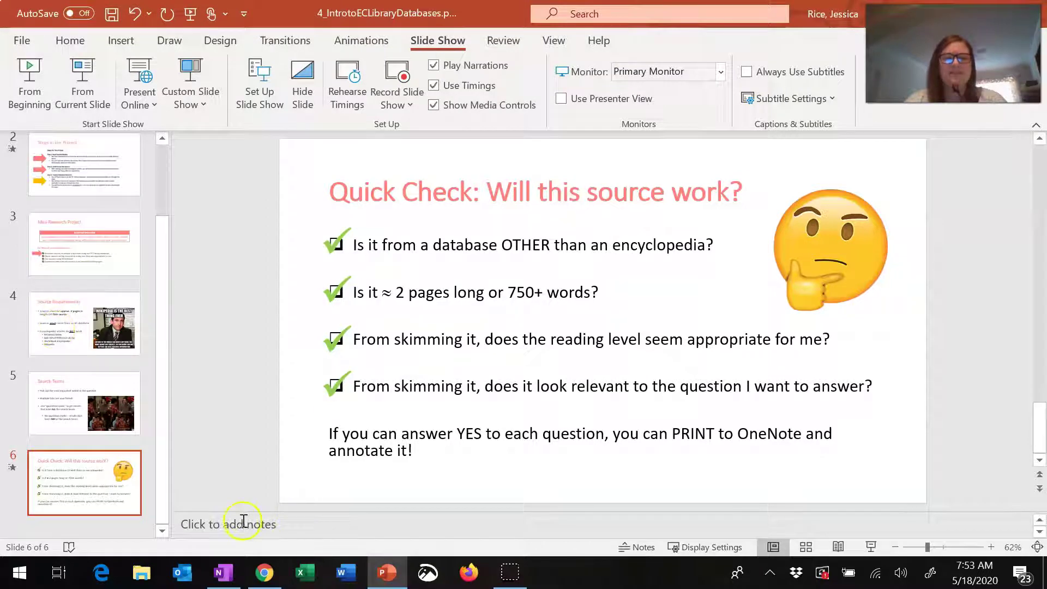
{"action": "left_click", "coordinate": [264, 572]}
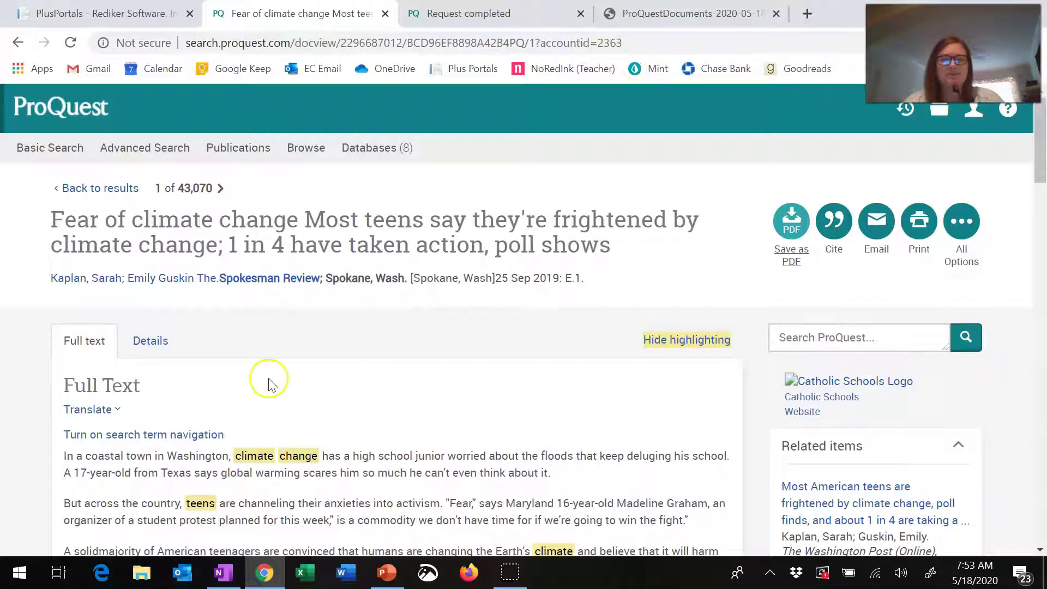